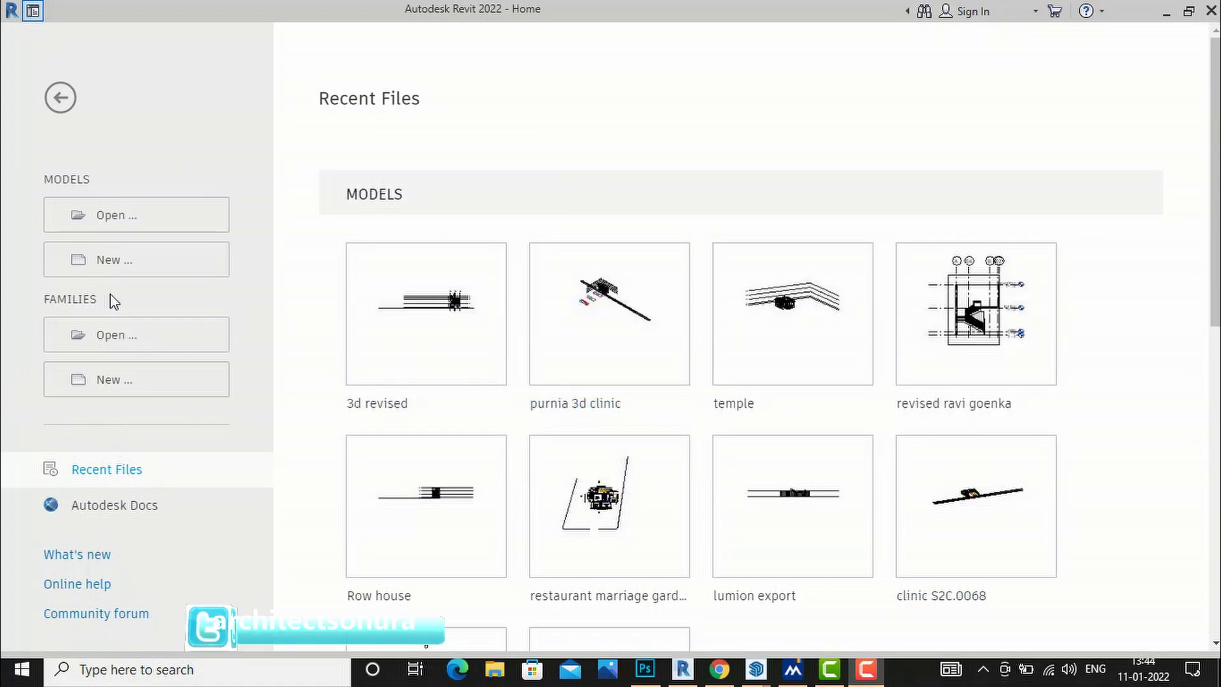
Create a new family from the English-Imperial Generic Model.rft template
left_click(131, 382)
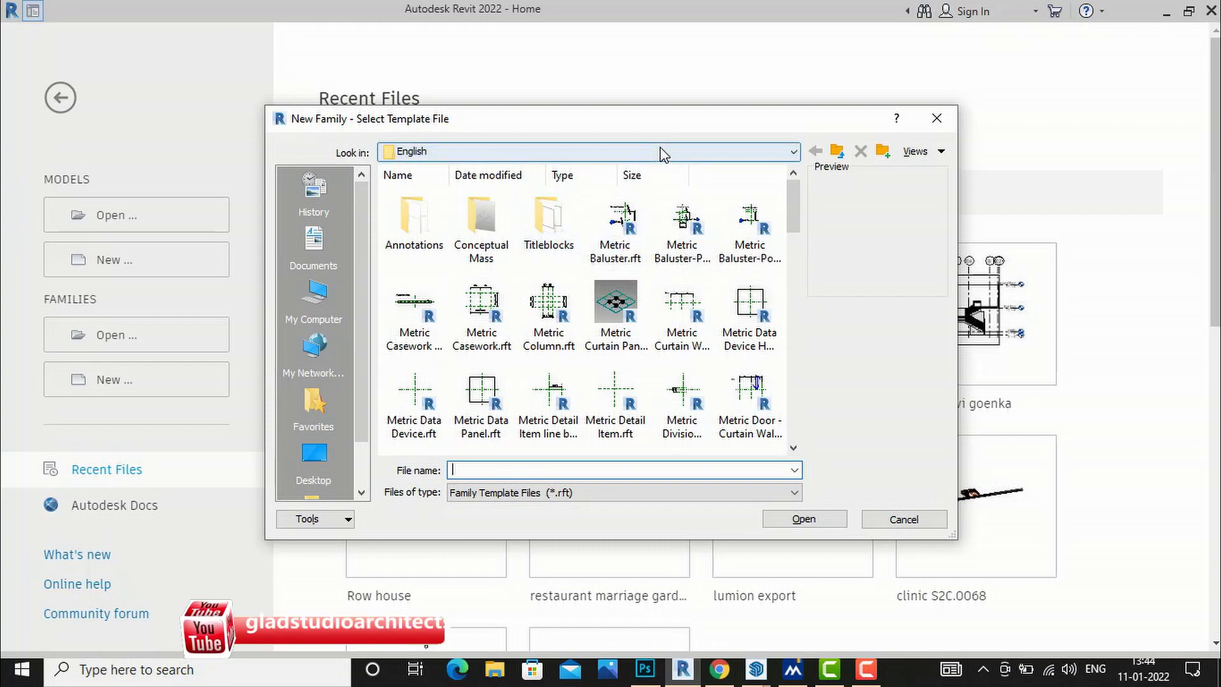
left_click(612, 154)
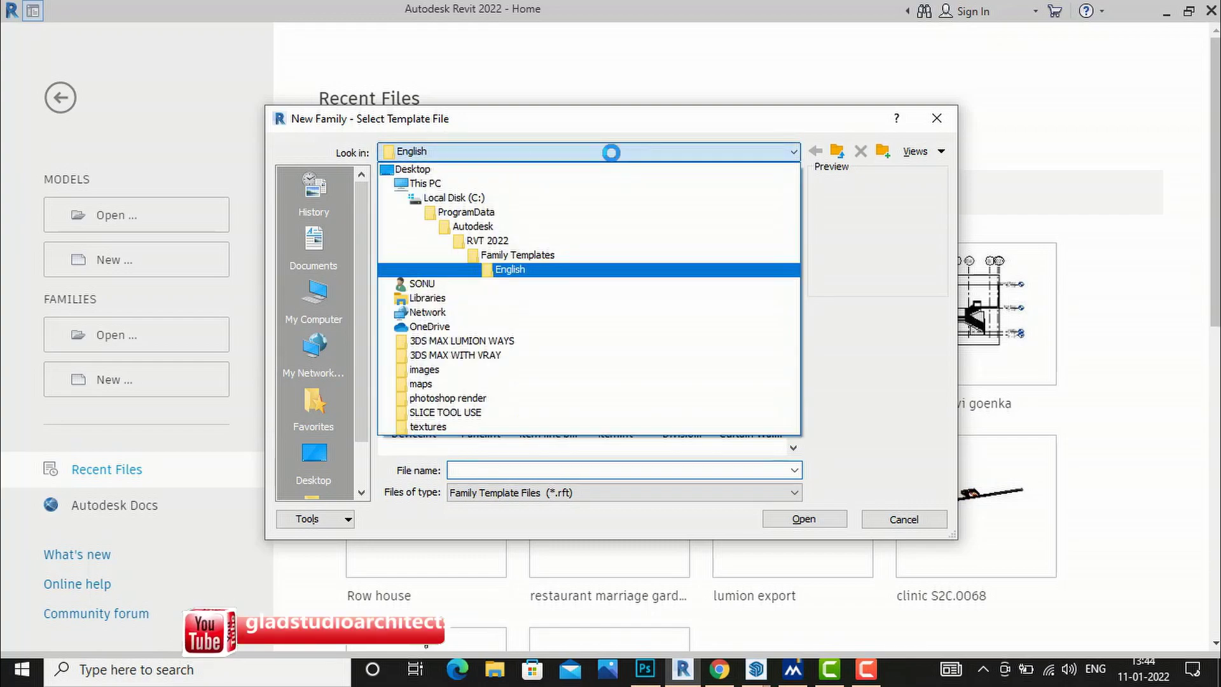
left_click(582, 266)
key("Up")
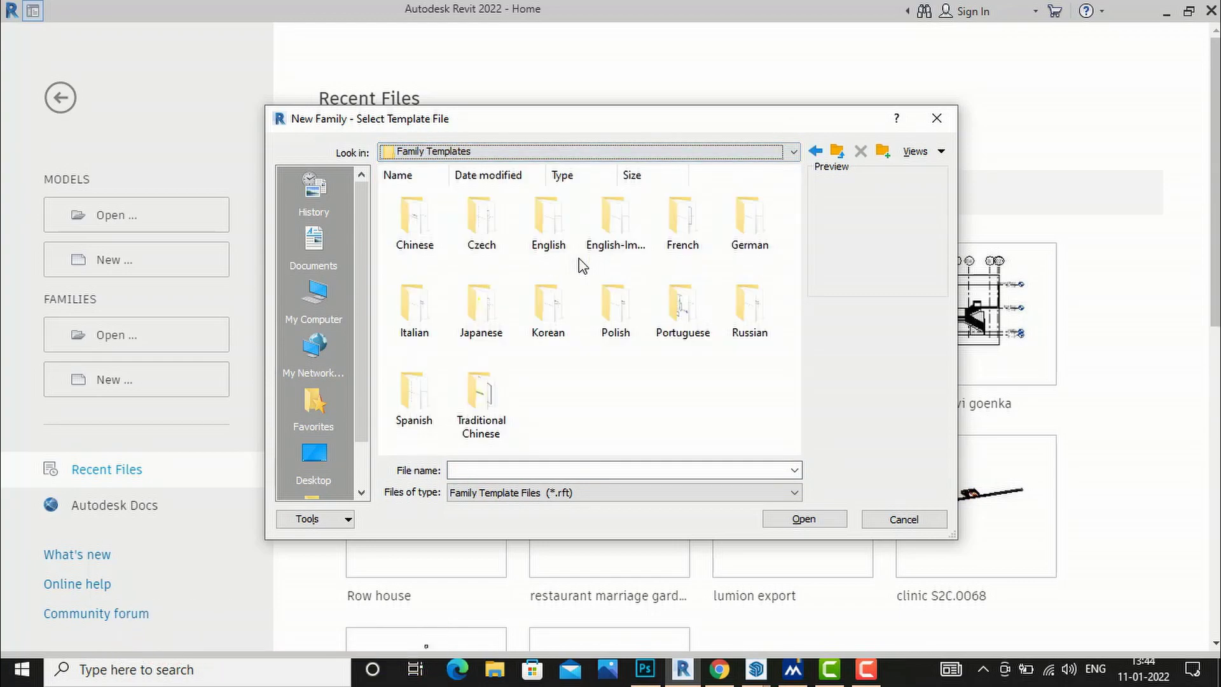
double_click(621, 248)
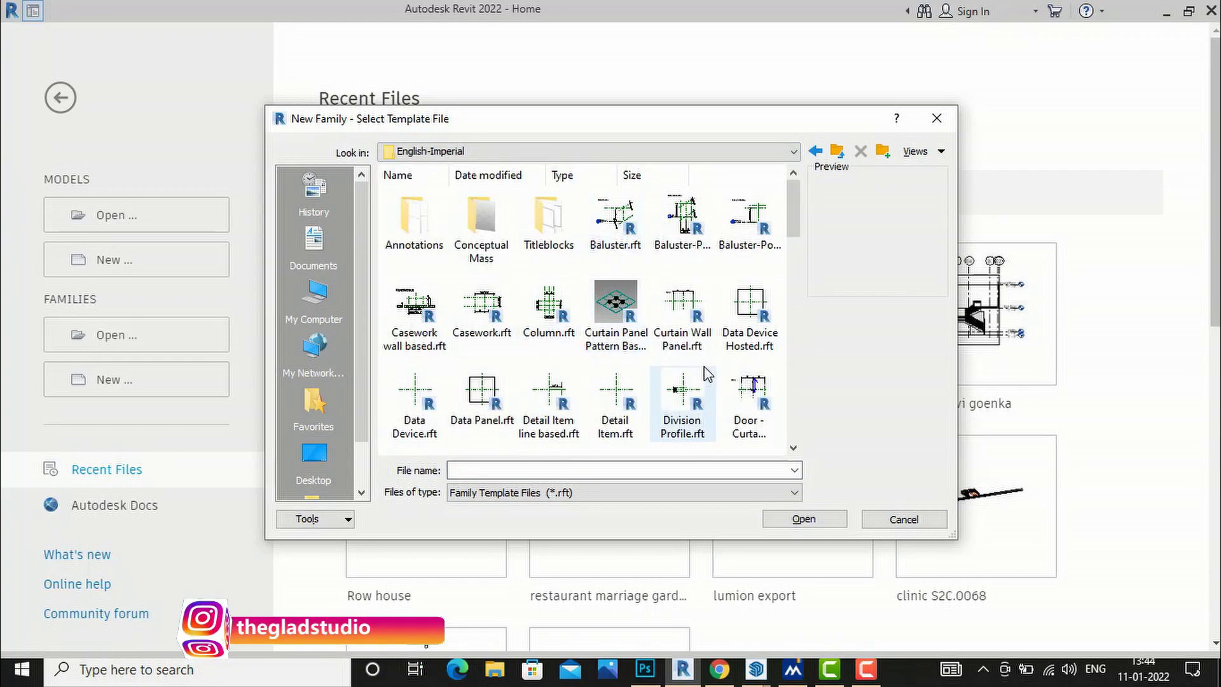
scroll(704, 374, "down", 1)
scroll(702, 322, "down", 2)
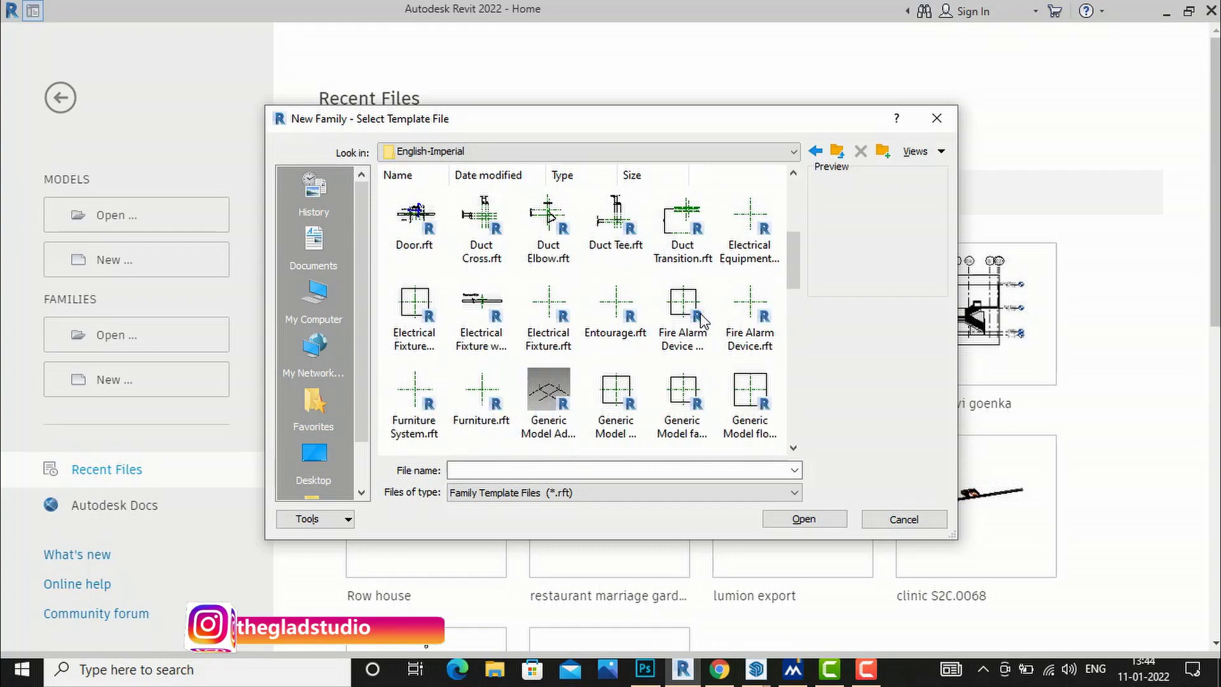
scroll(702, 321, "down", 2)
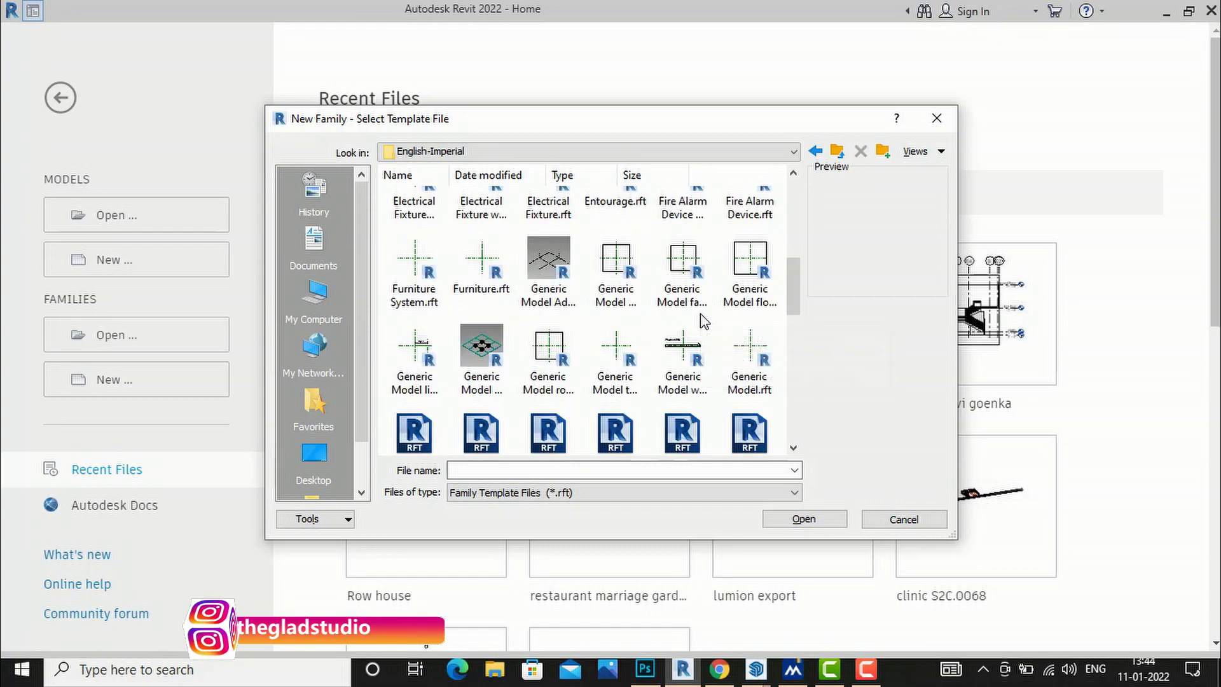
left_click(740, 389)
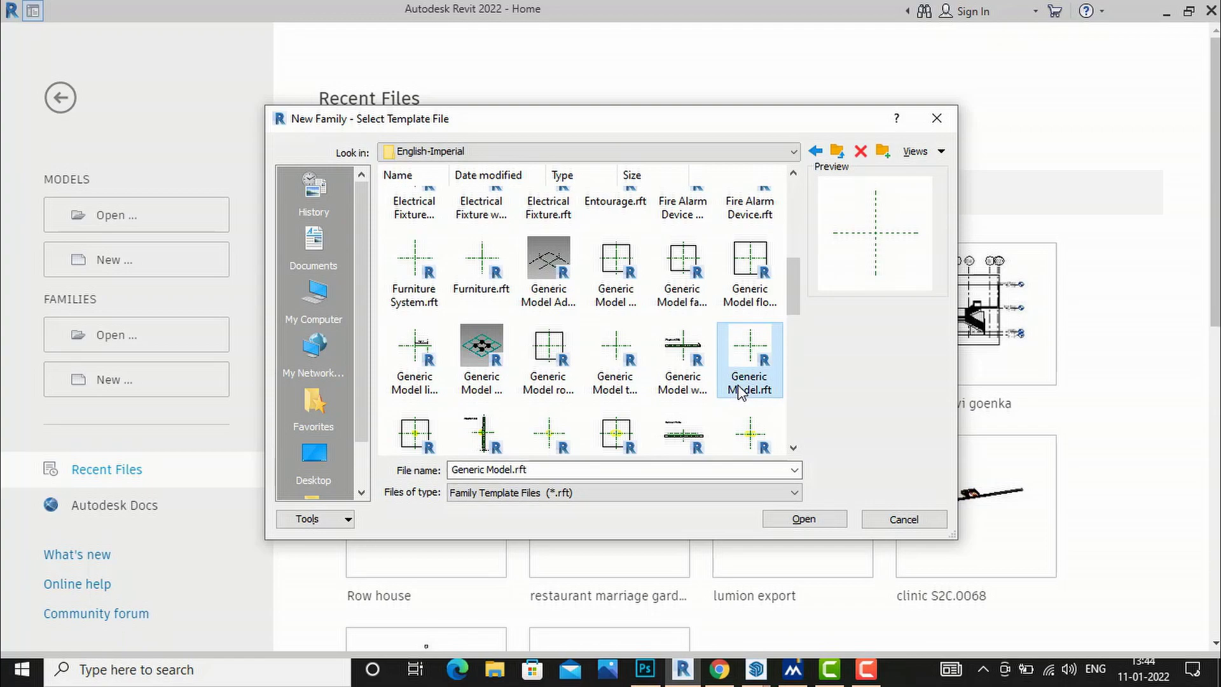
left_click(791, 527)
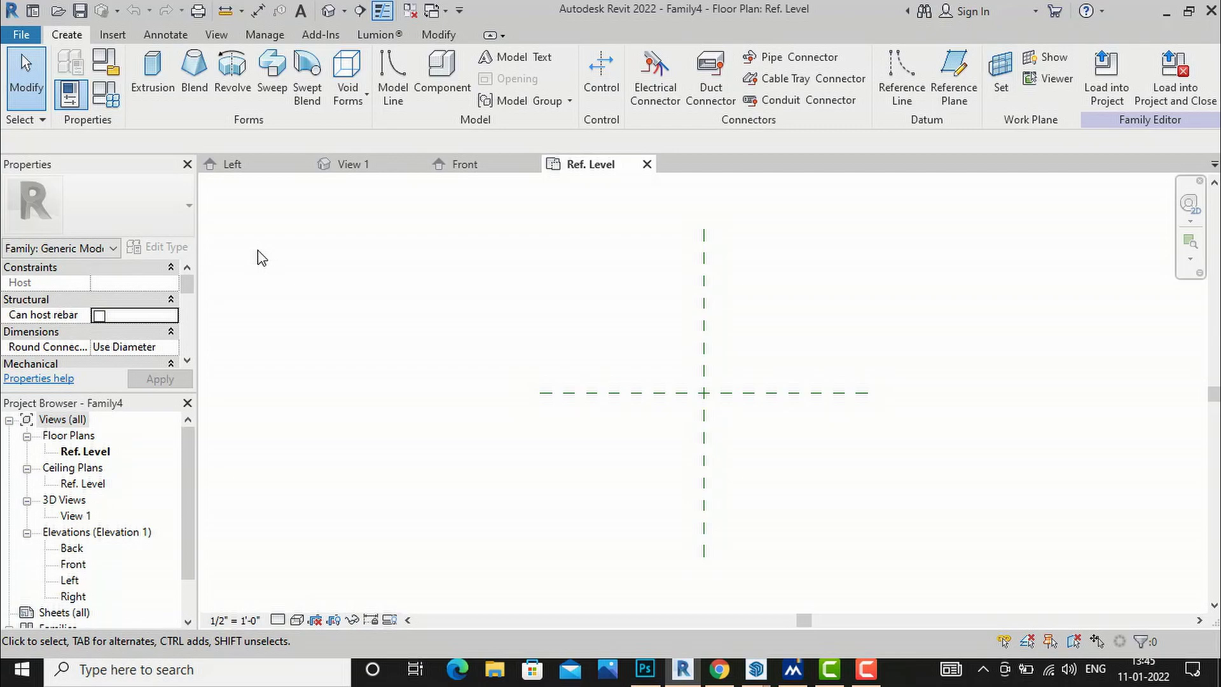
Sketch a Start-End-Radius arc as the swept blend path and show it in the default 3D view
left_click(307, 95)
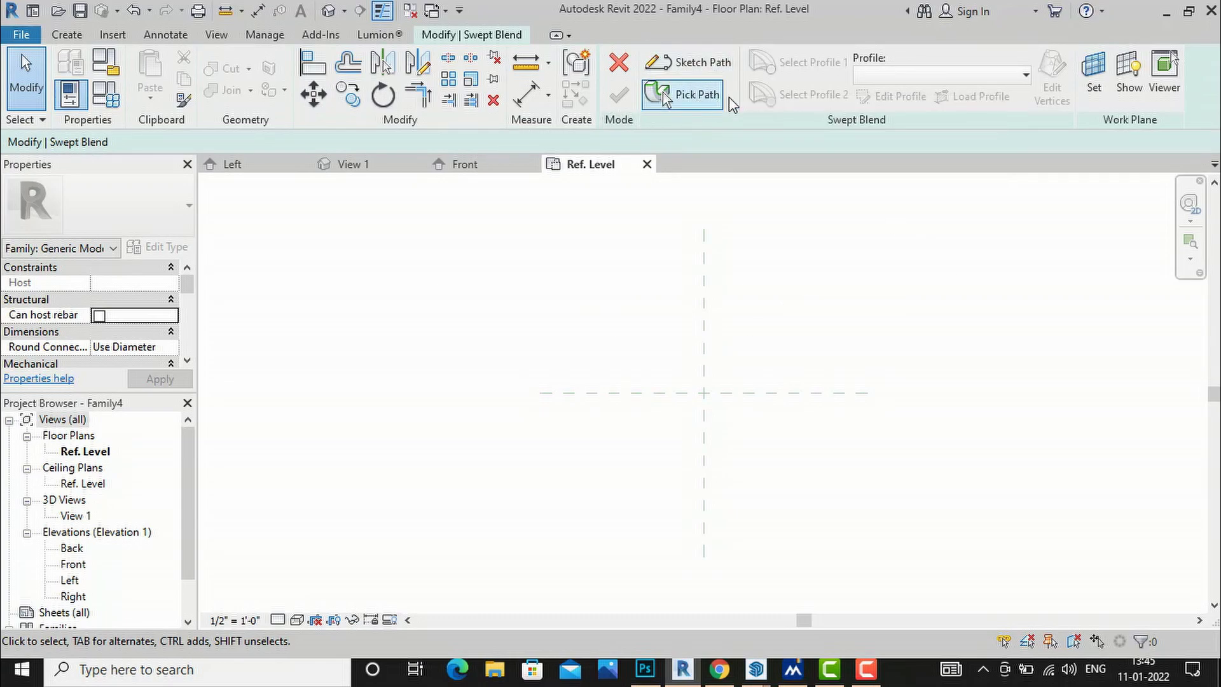
left_click(696, 68)
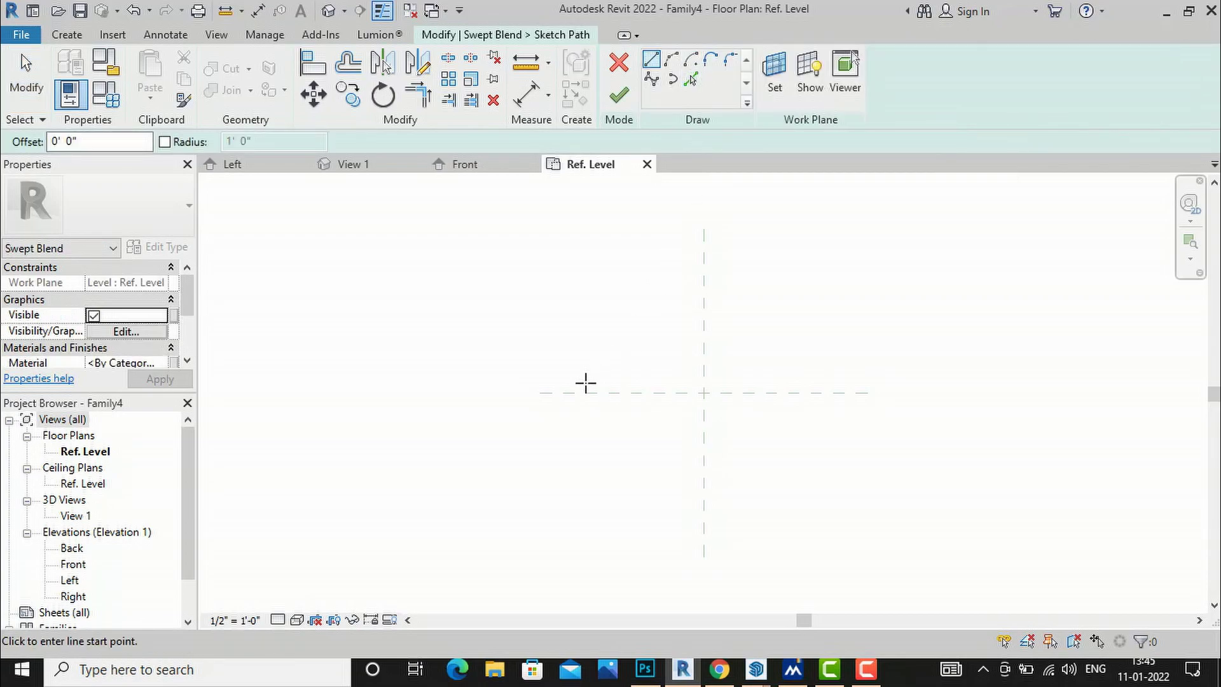
left_click(671, 71)
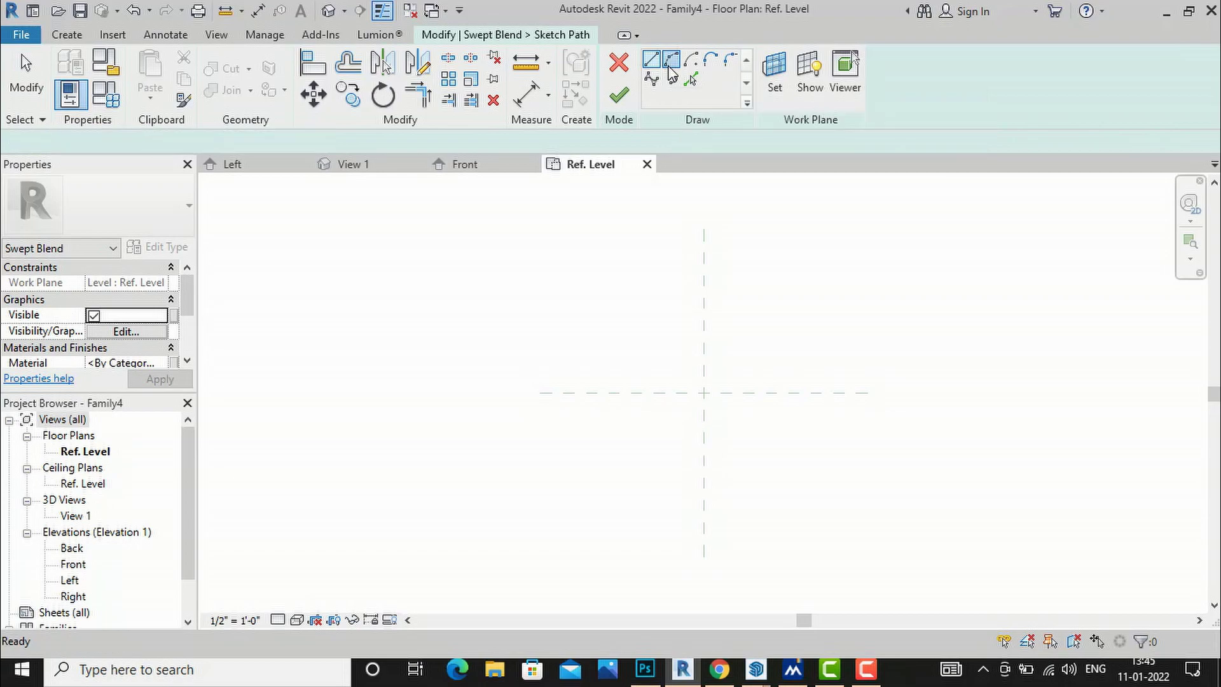
left_click(671, 70)
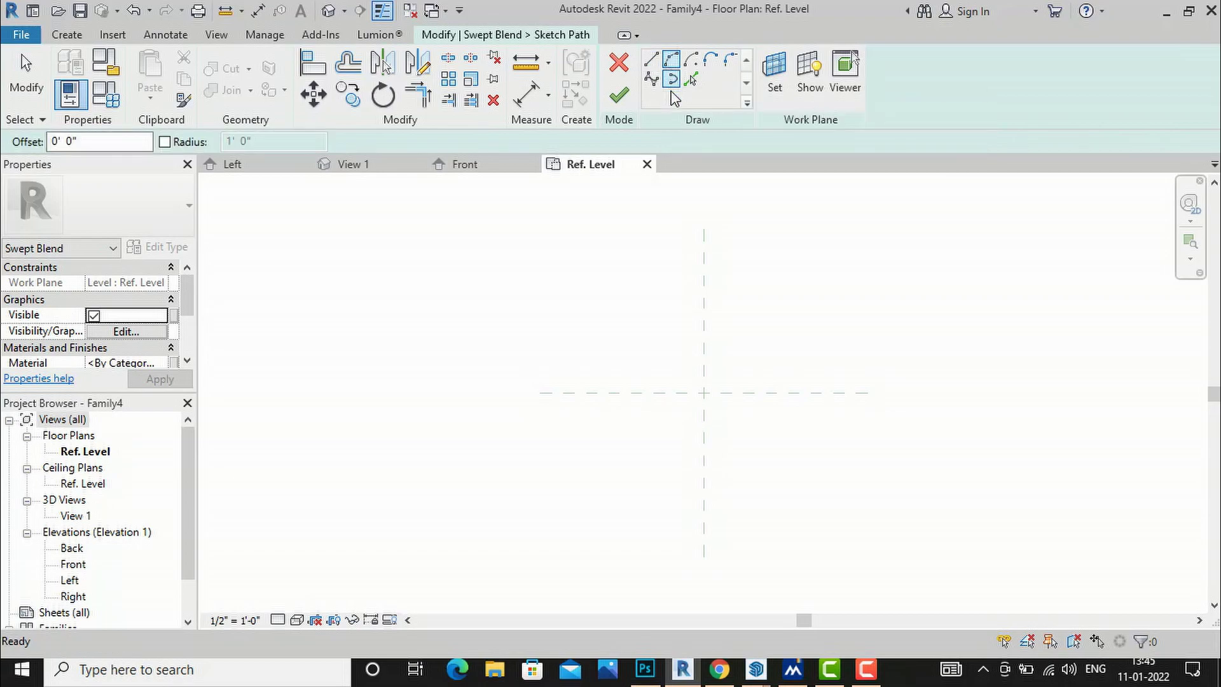
left_click(486, 419)
left_click(1025, 334)
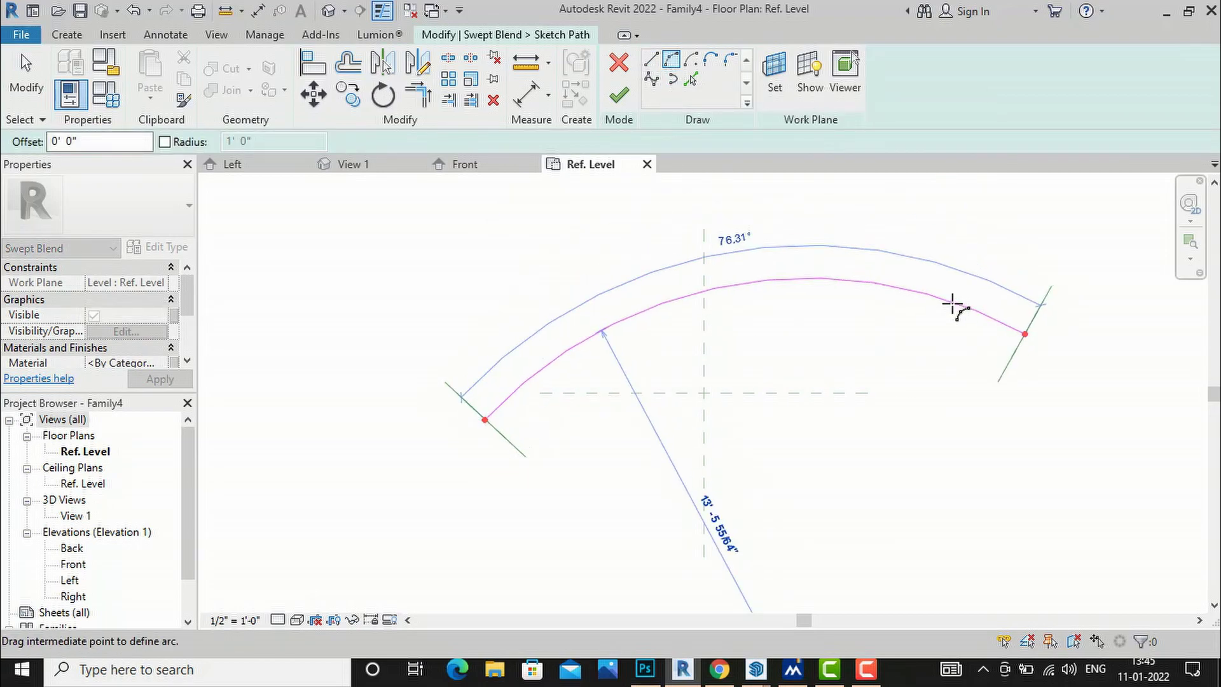
left_click(814, 280)
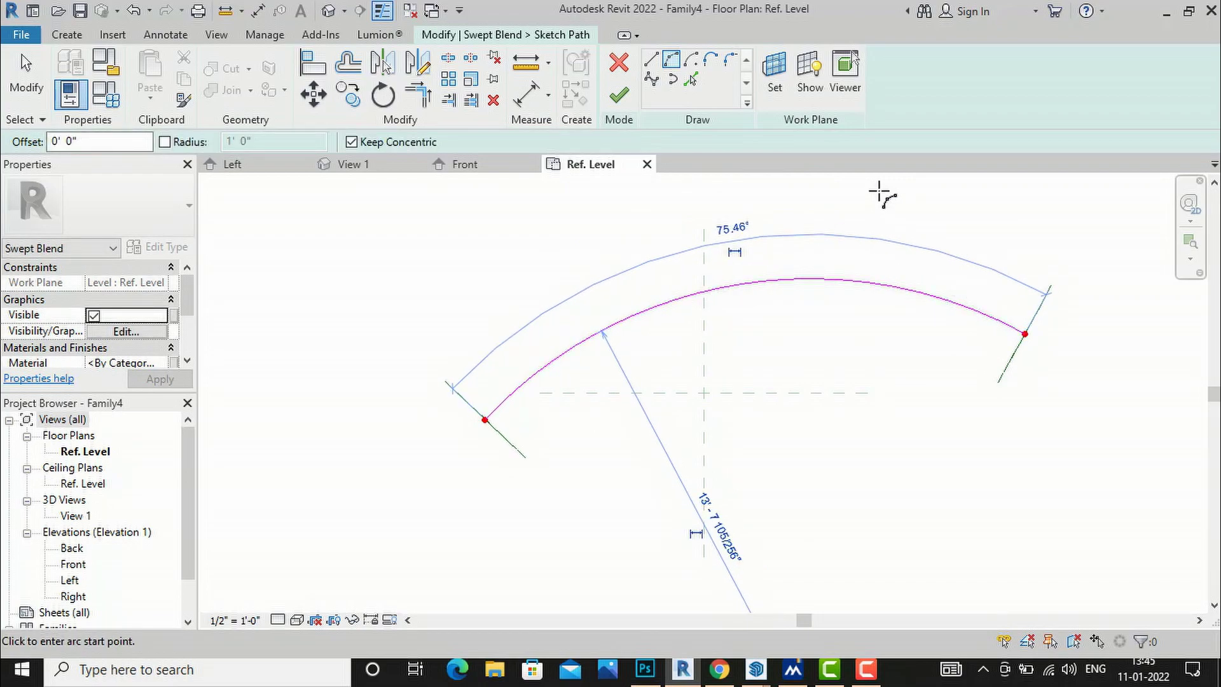
key("Escape")
key("Escape")
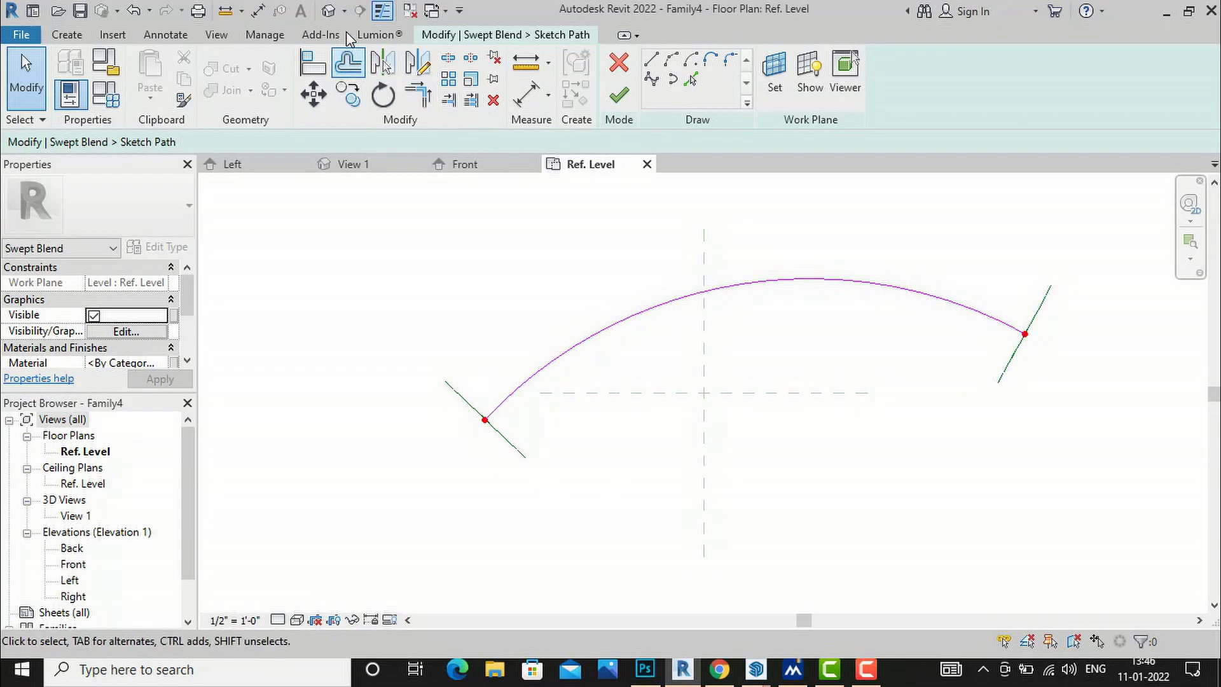
left_click(331, 12)
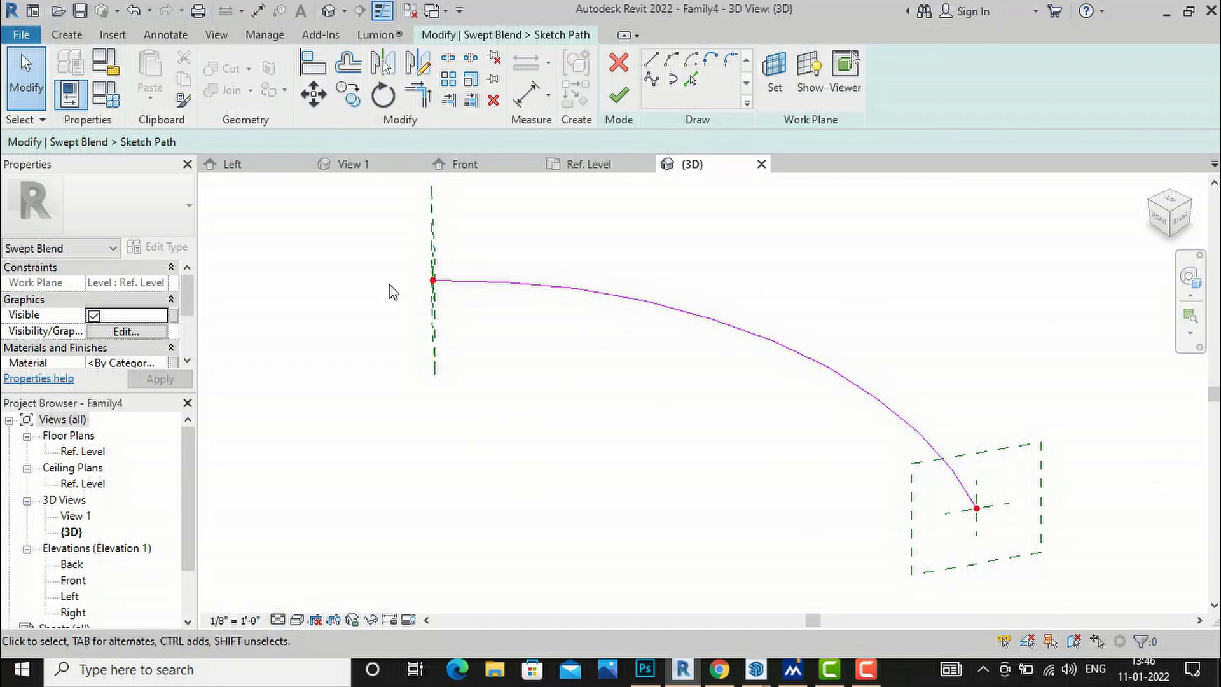
left_click_drag(1175, 224, 1205, 230)
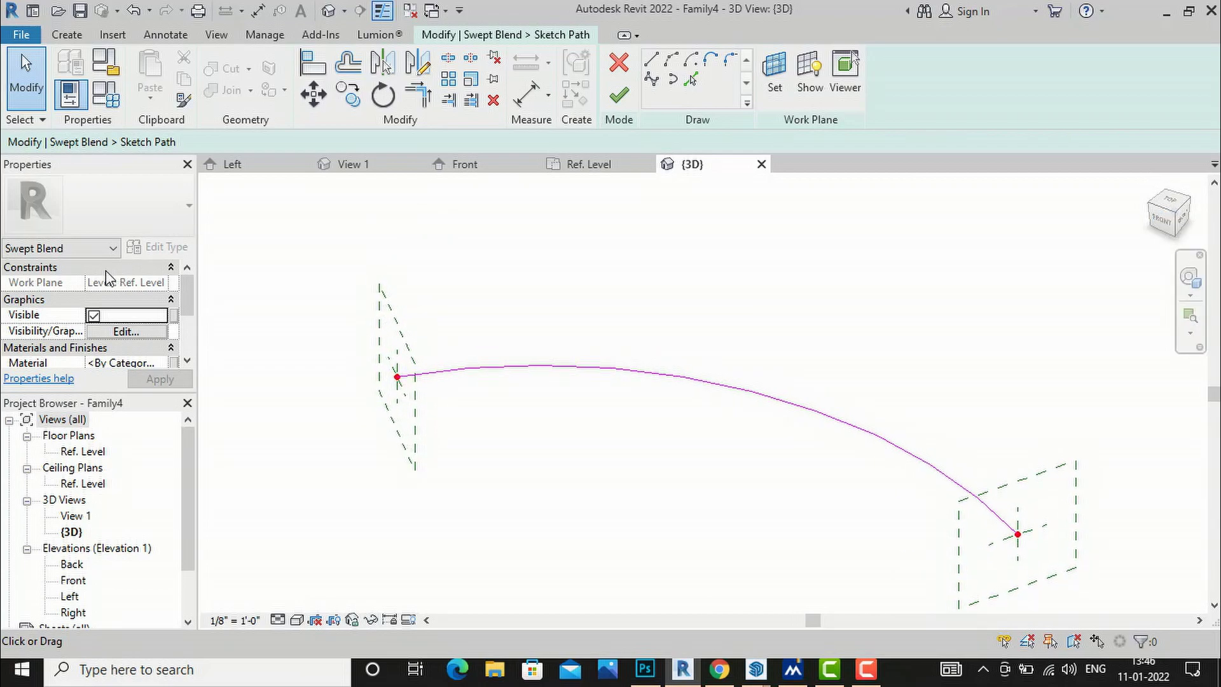
Finish the arc path and open Profile 1 at the path start for sketching
left_click(617, 98)
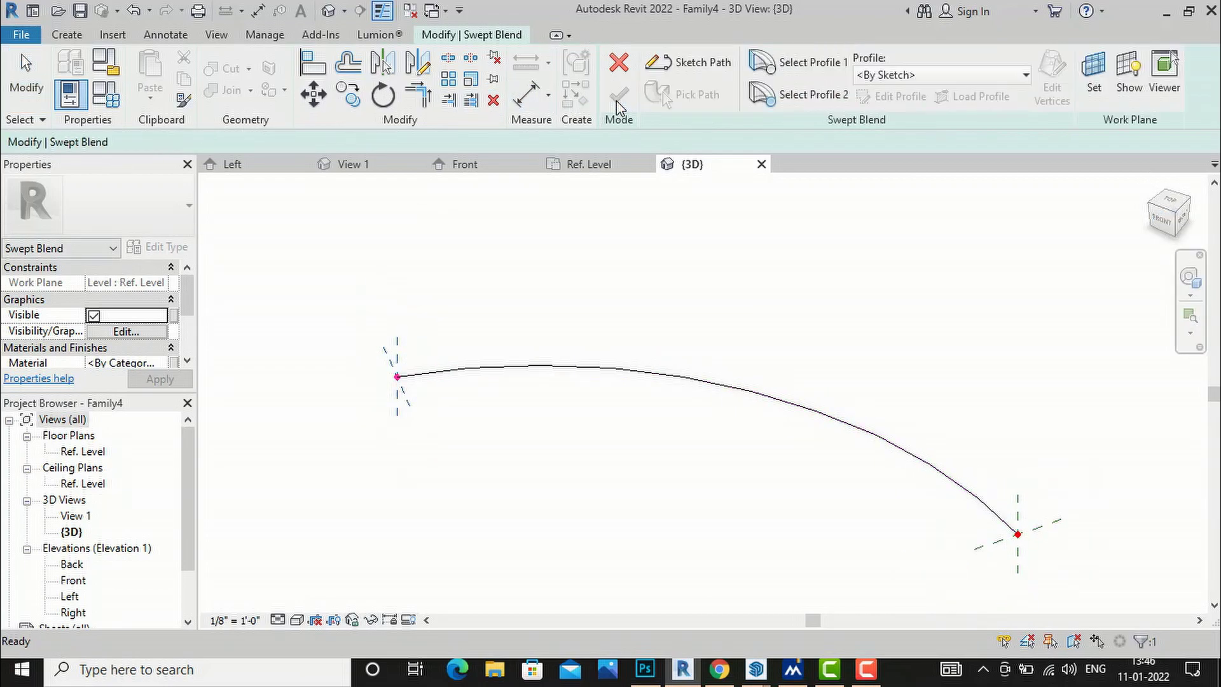
left_click(847, 70)
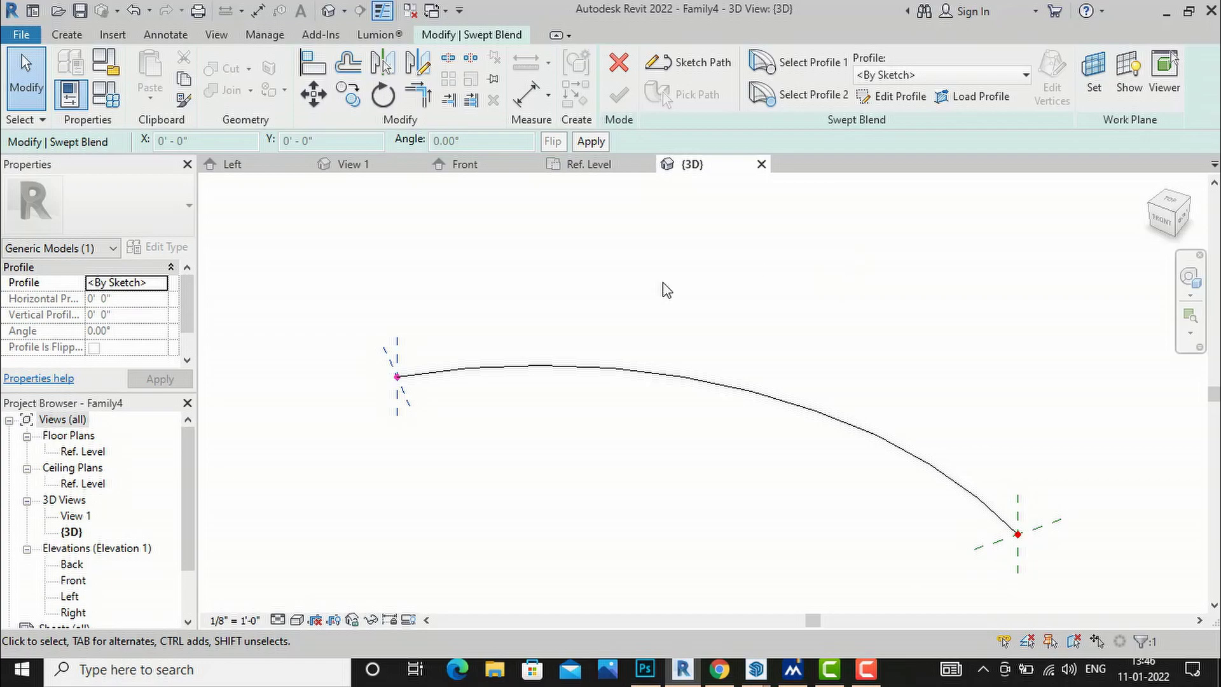
left_click(812, 72)
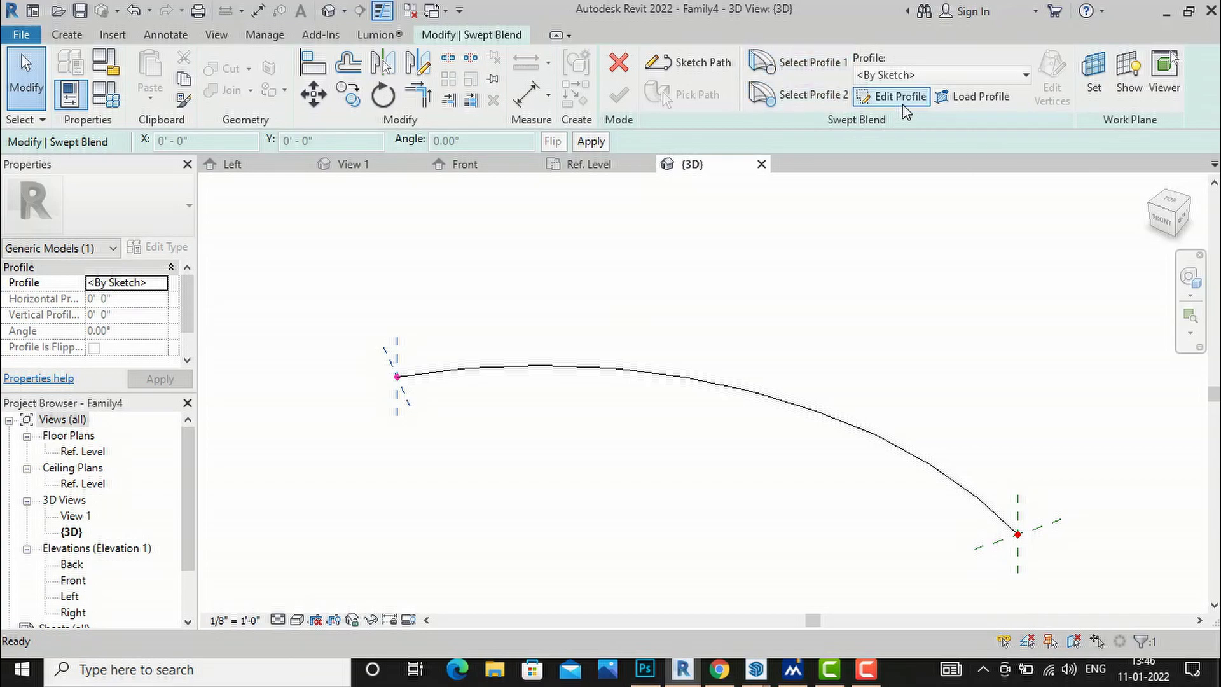
left_click(900, 96)
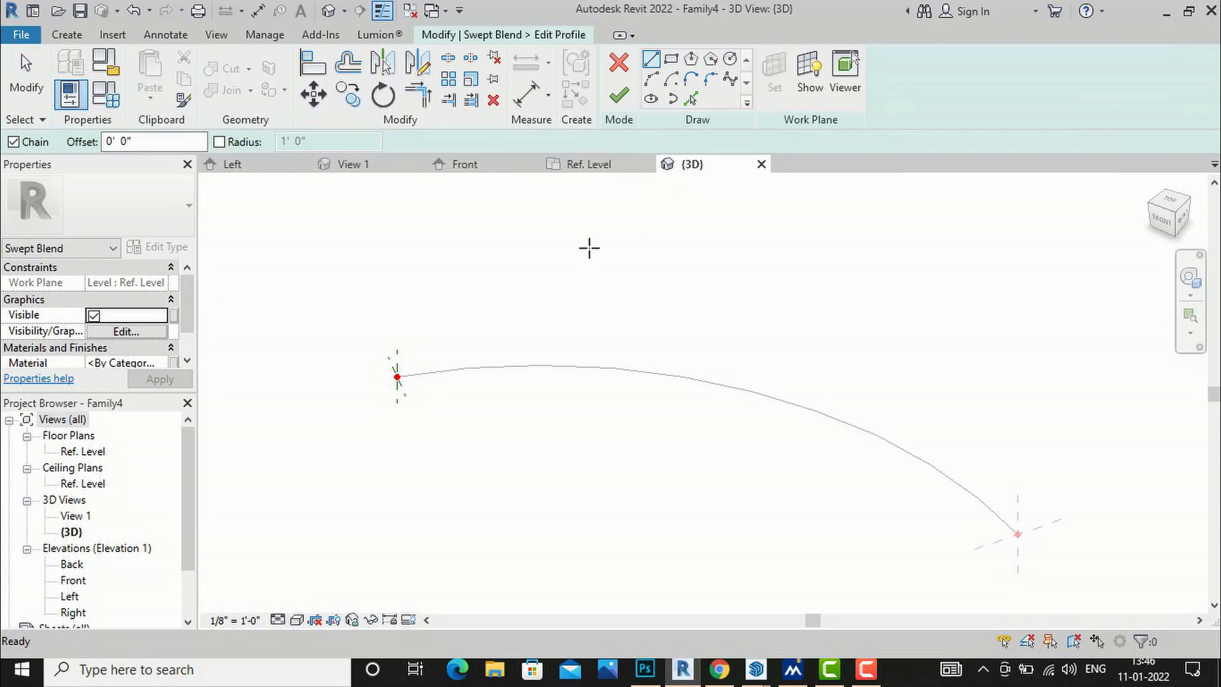
scroll(385, 381, "up", 5)
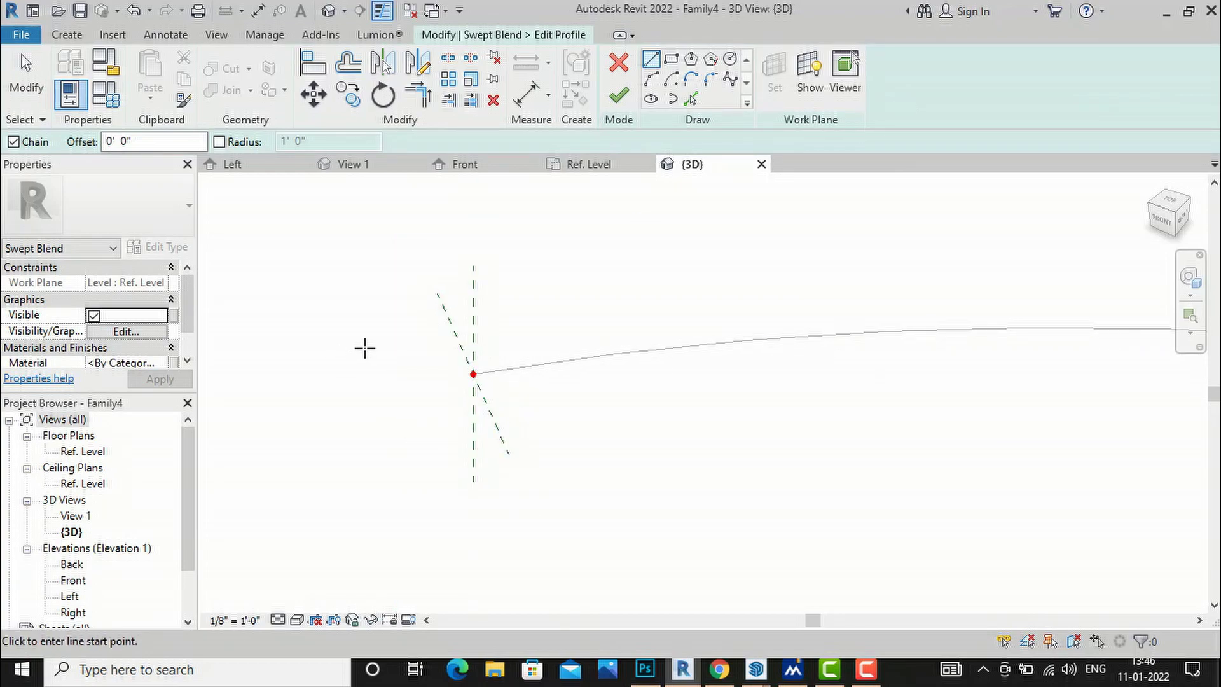
scroll(365, 348, "down", 1)
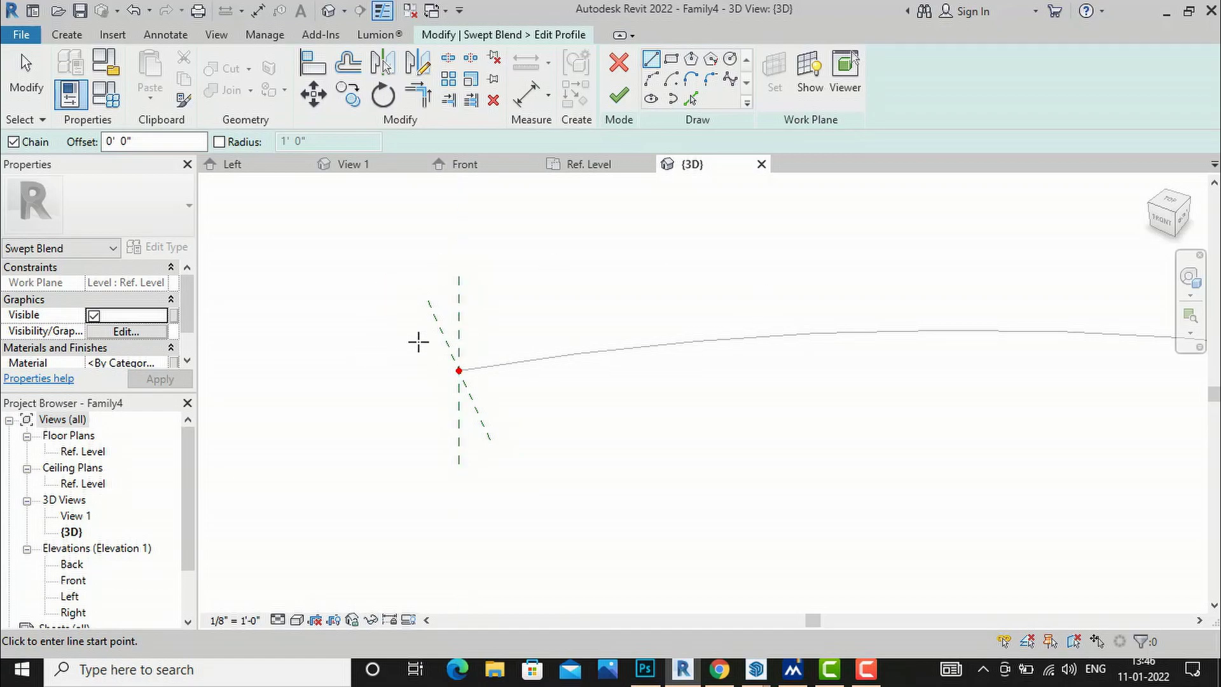
Draw a small circle centred on the path's start point and finish the profile
left_click(731, 61)
scroll(452, 380, "up", 3)
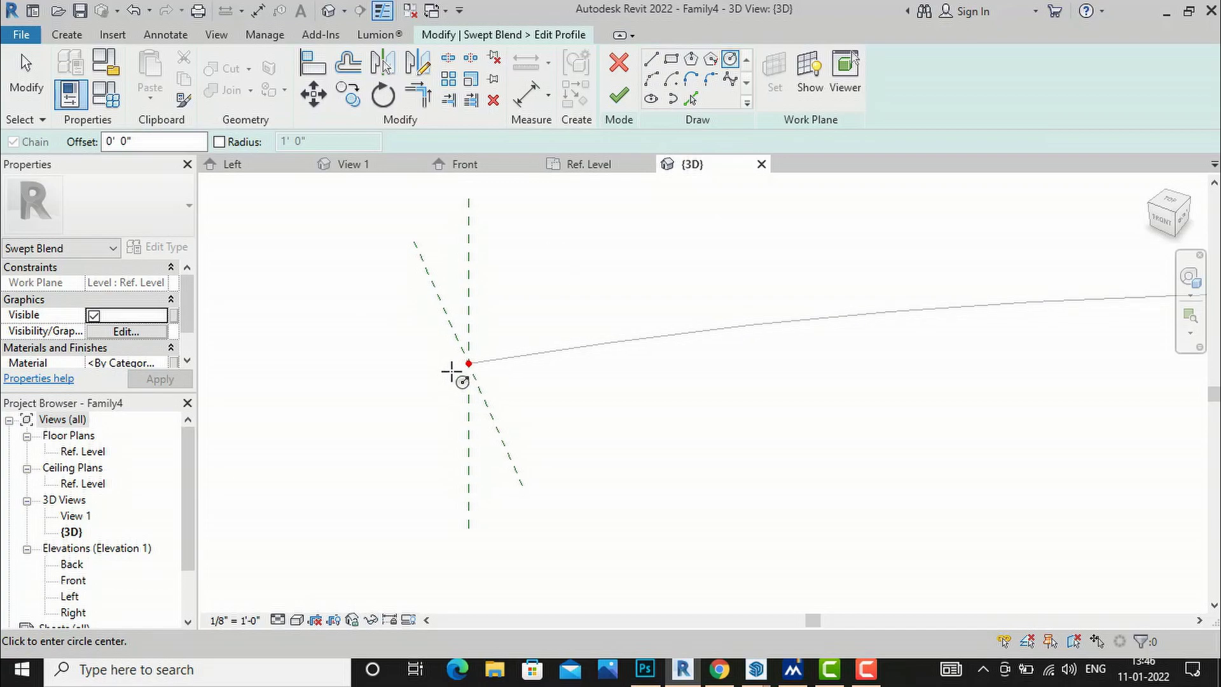
left_click(486, 358)
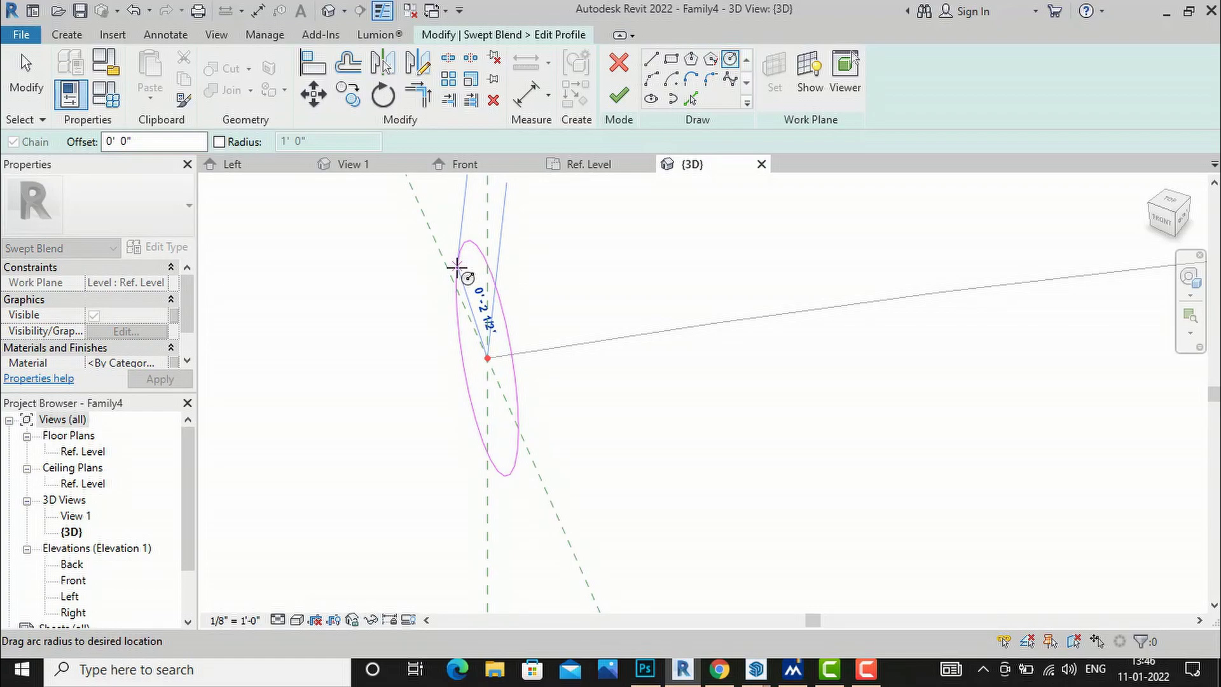
left_click(435, 224)
scroll(286, 409, "down", 4)
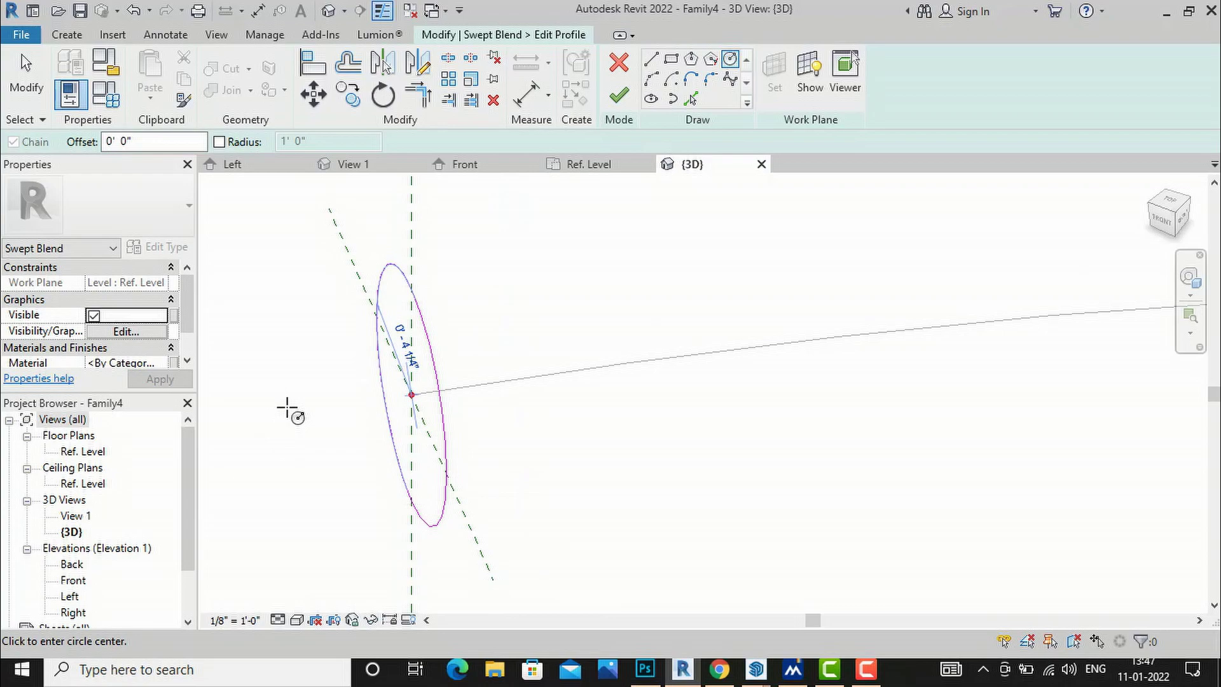
middle_click_drag(306, 364, 337, 302, "shift")
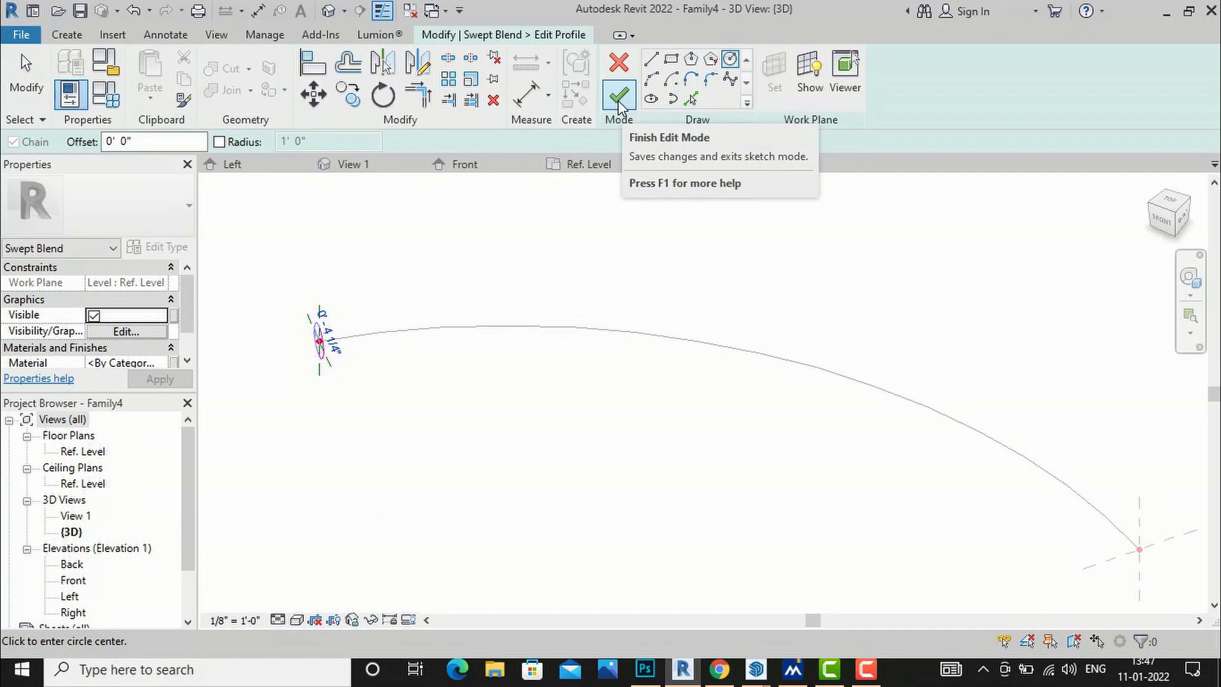
scroll(302, 348, "up", 3)
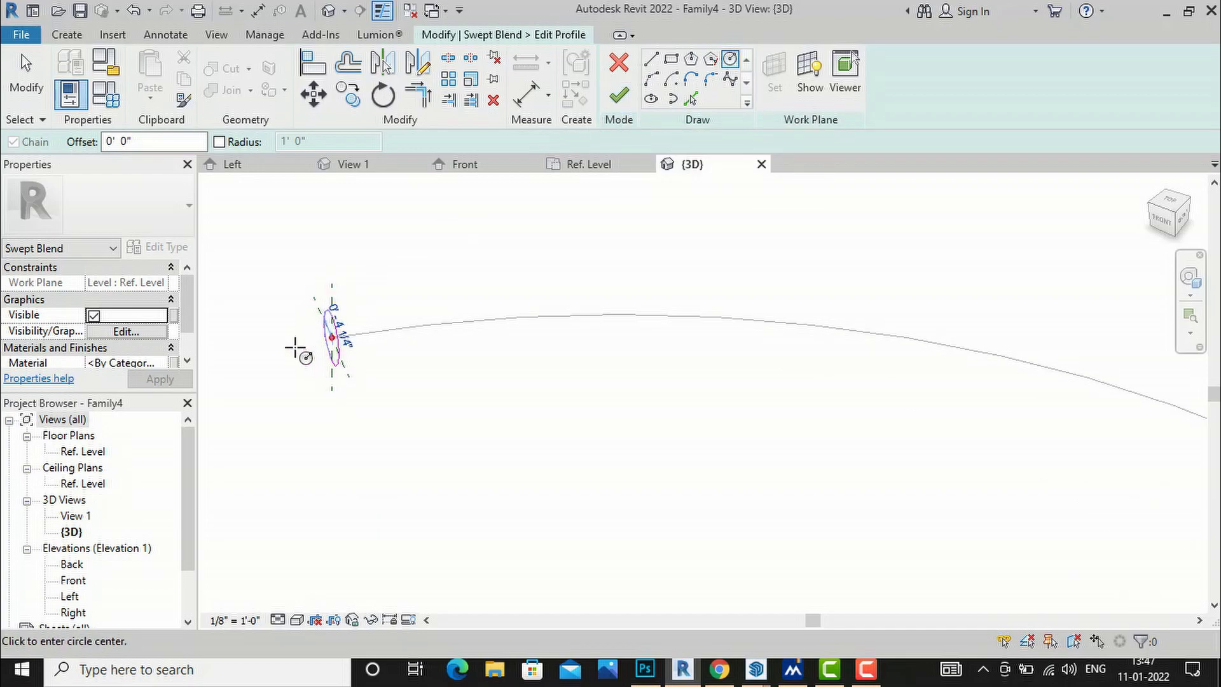
left_click(618, 96)
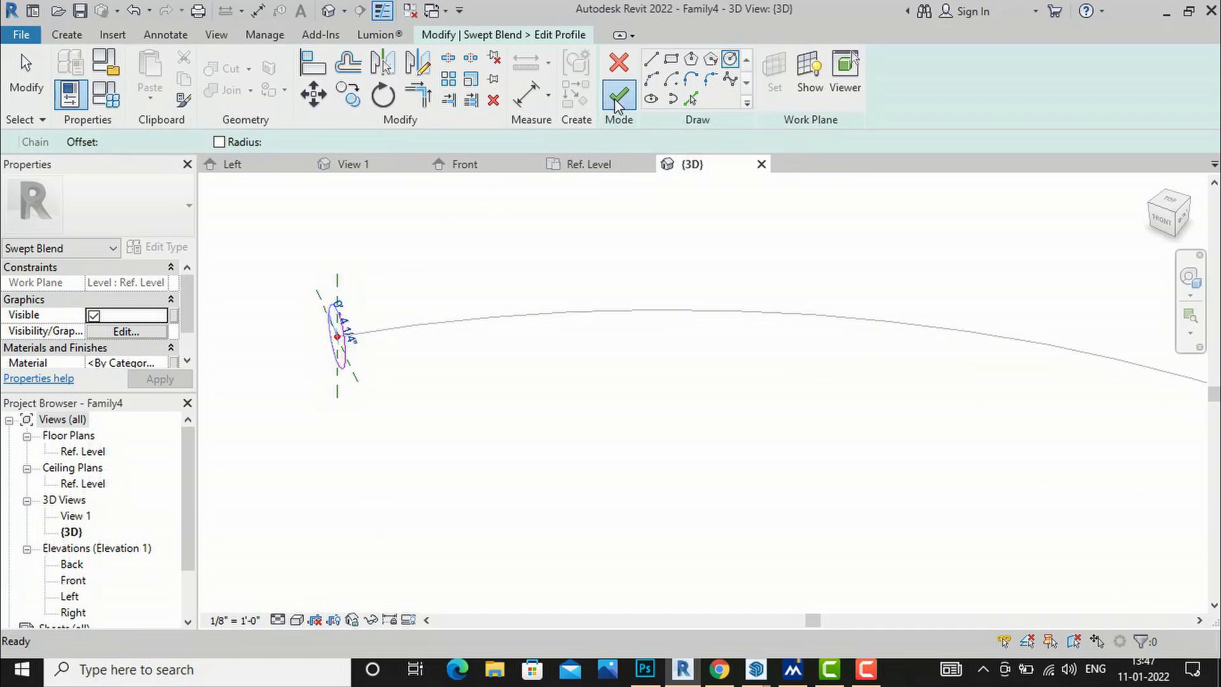
scroll(357, 275, "down", 4)
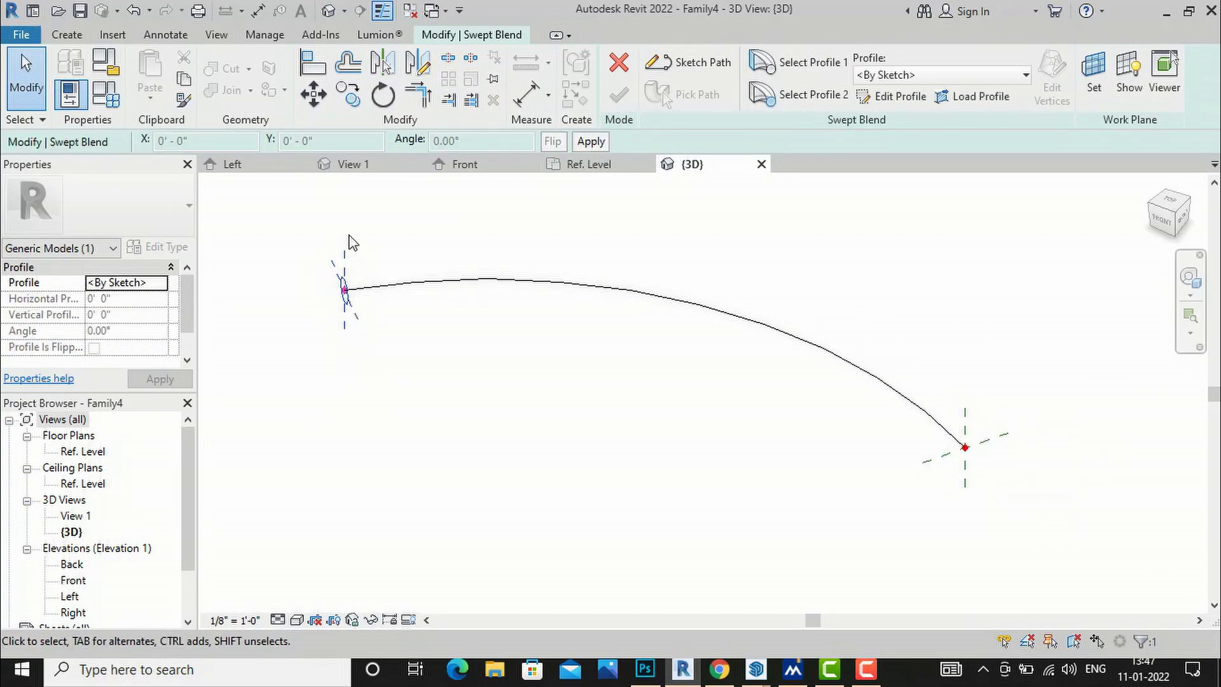
Sketch a six-sided inscribed polygon at the arc's end as Profile 2 and finish the swept blend
left_click(812, 102)
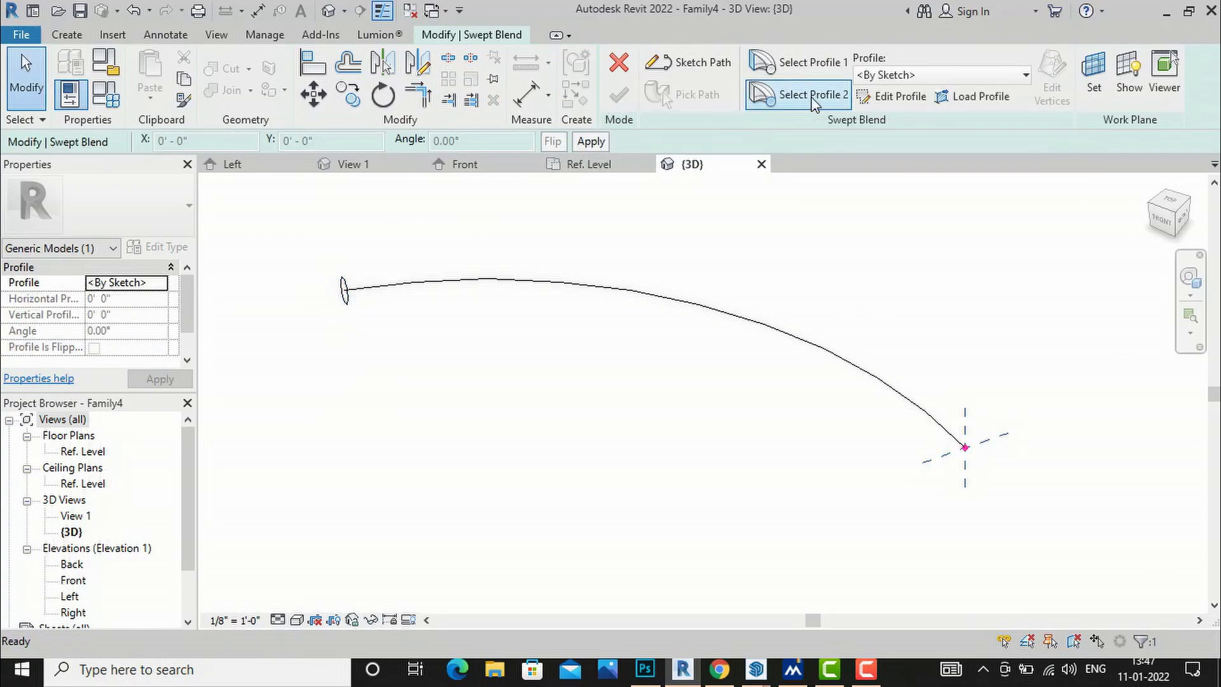
left_click(887, 101)
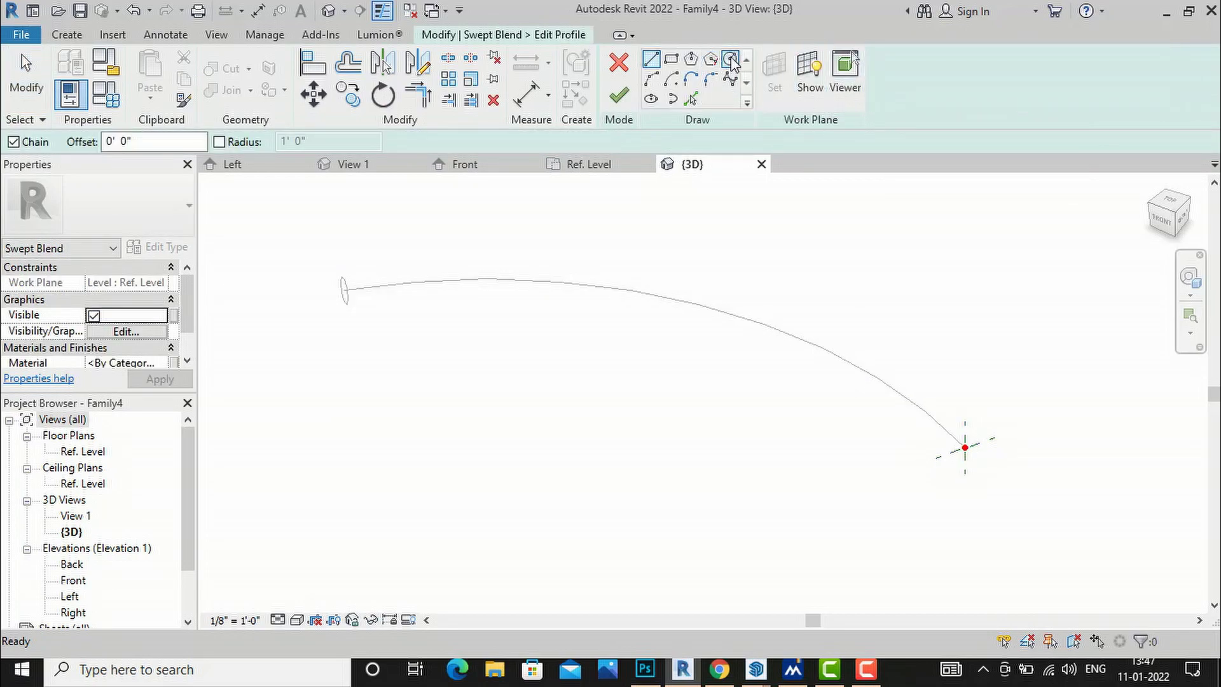
left_click(692, 63)
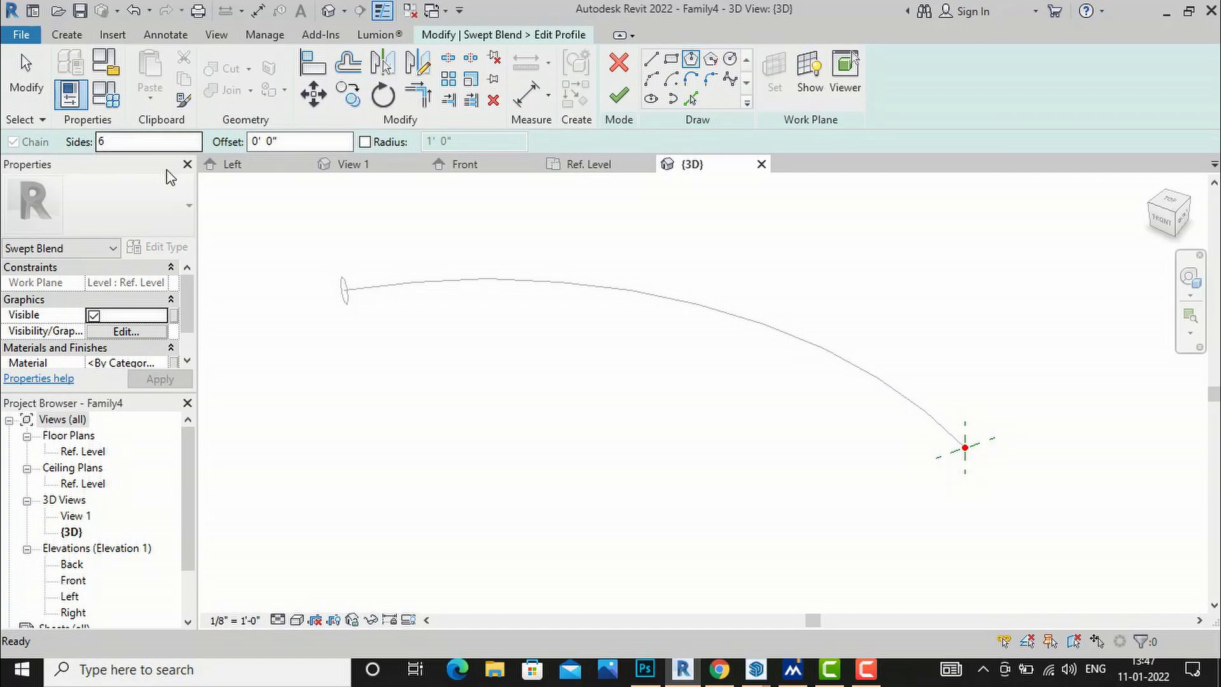
scroll(973, 448, "up", 3)
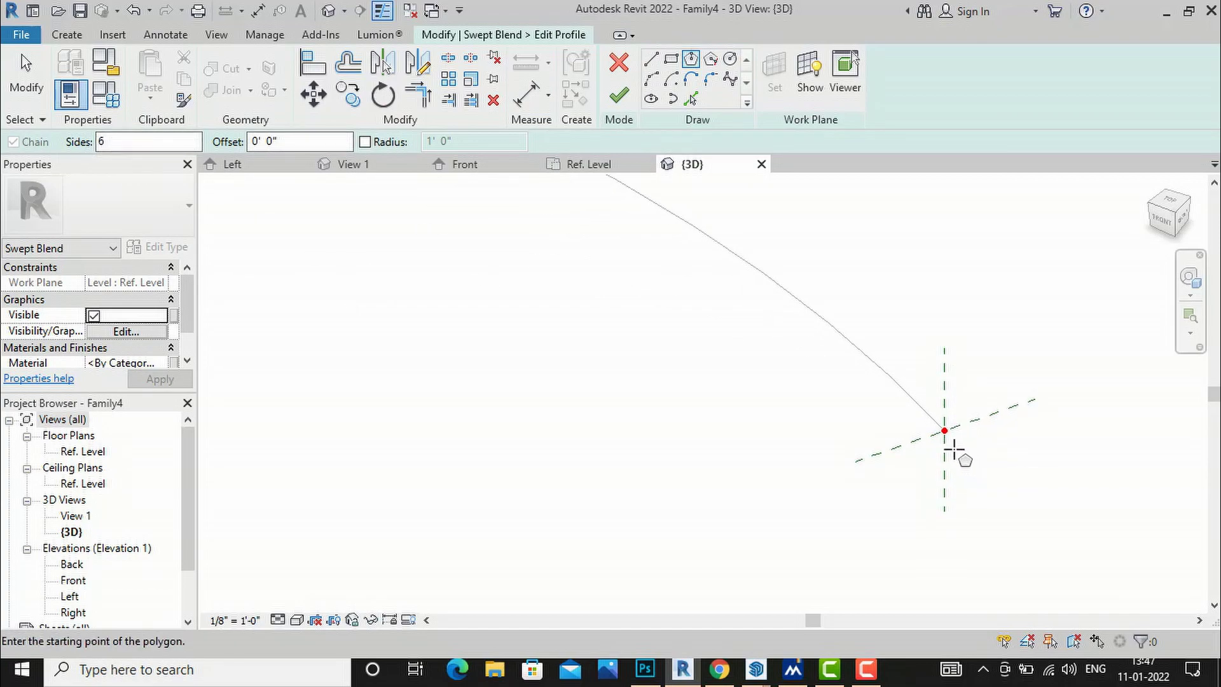
left_click(943, 424)
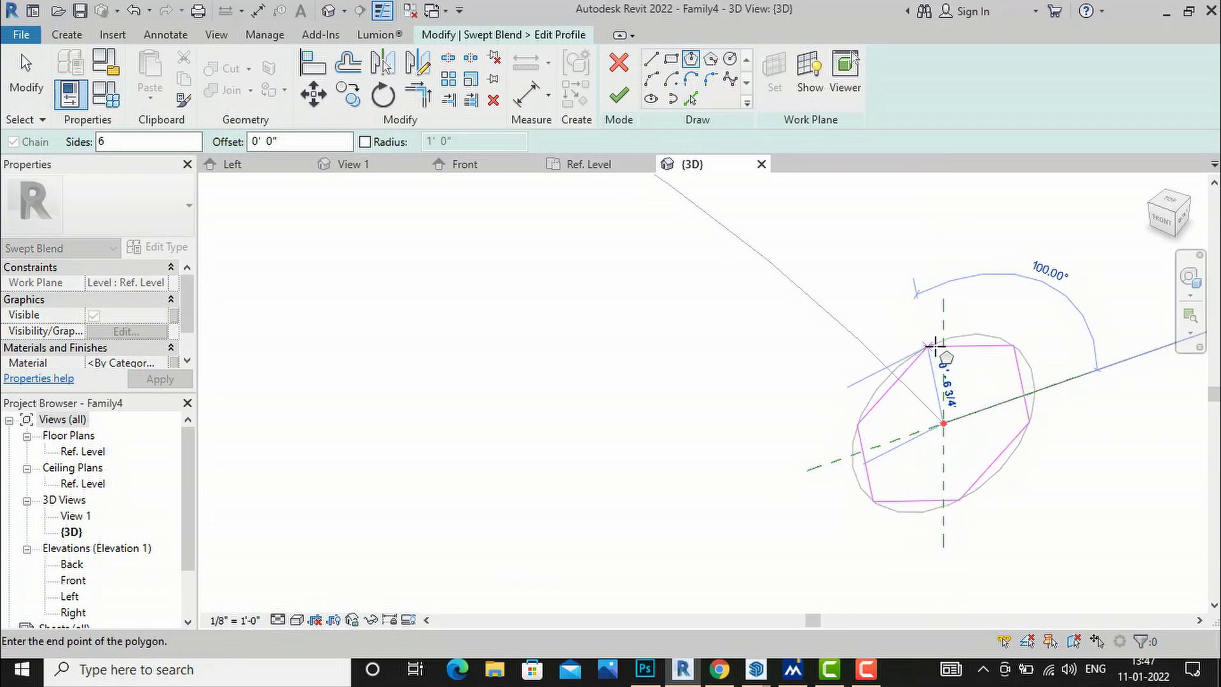
left_click(988, 341)
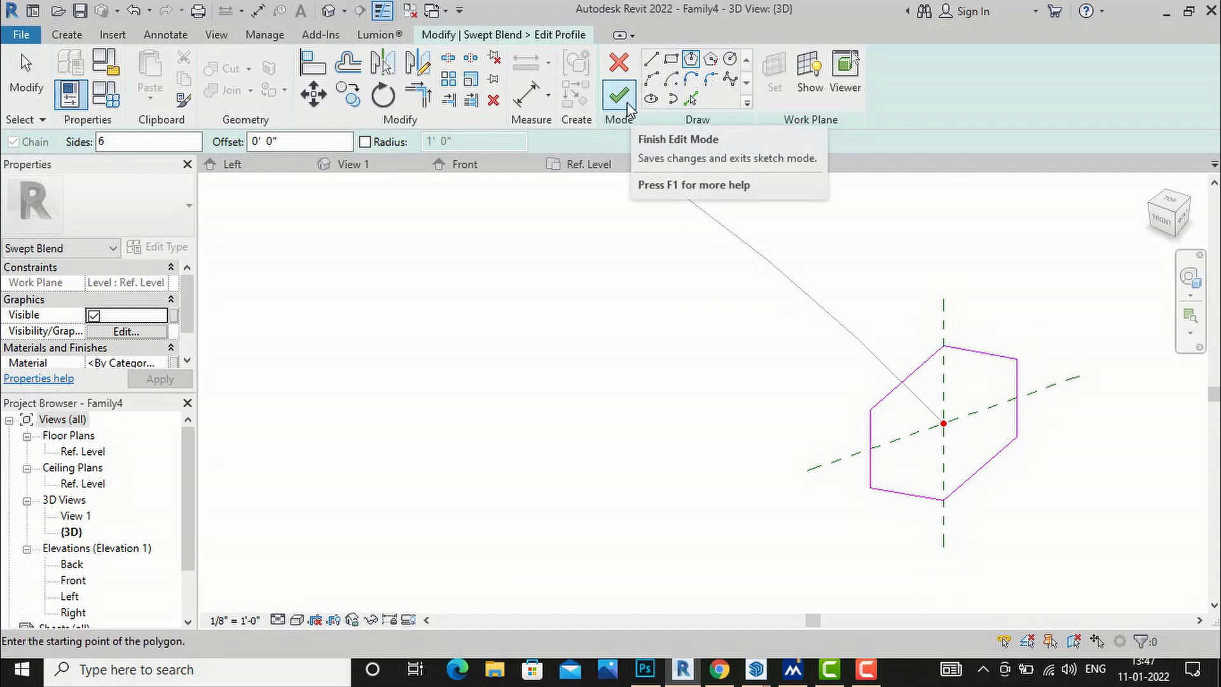
left_click(627, 102)
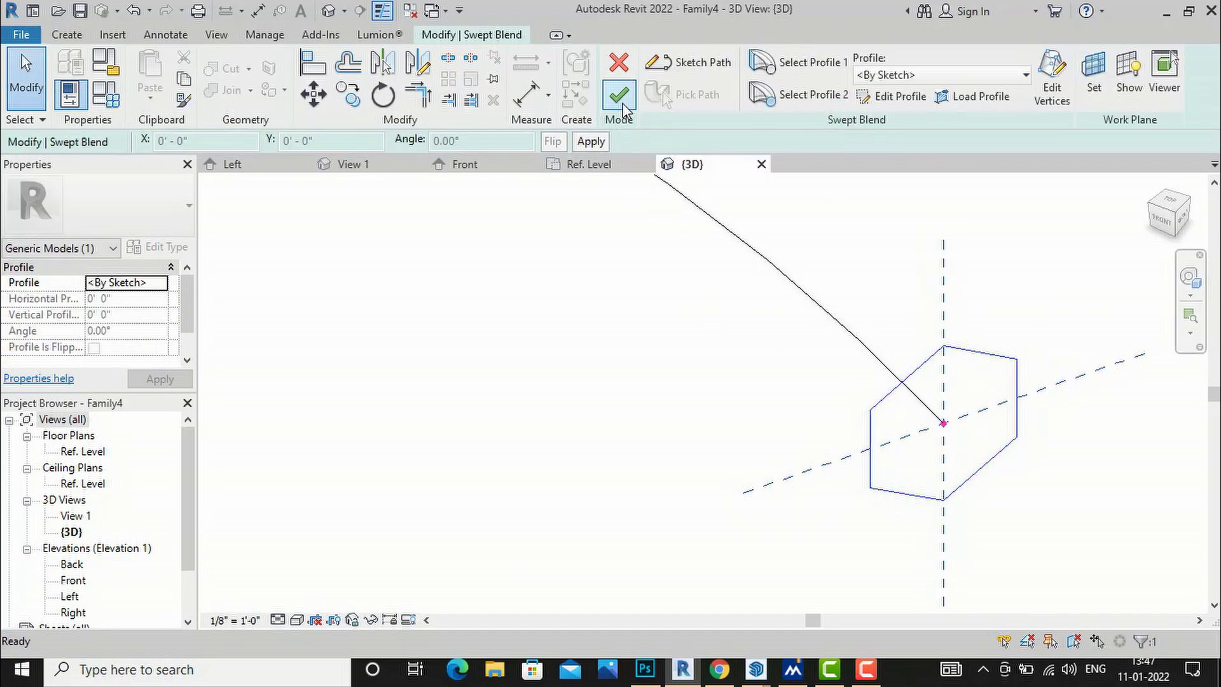
left_click(628, 102)
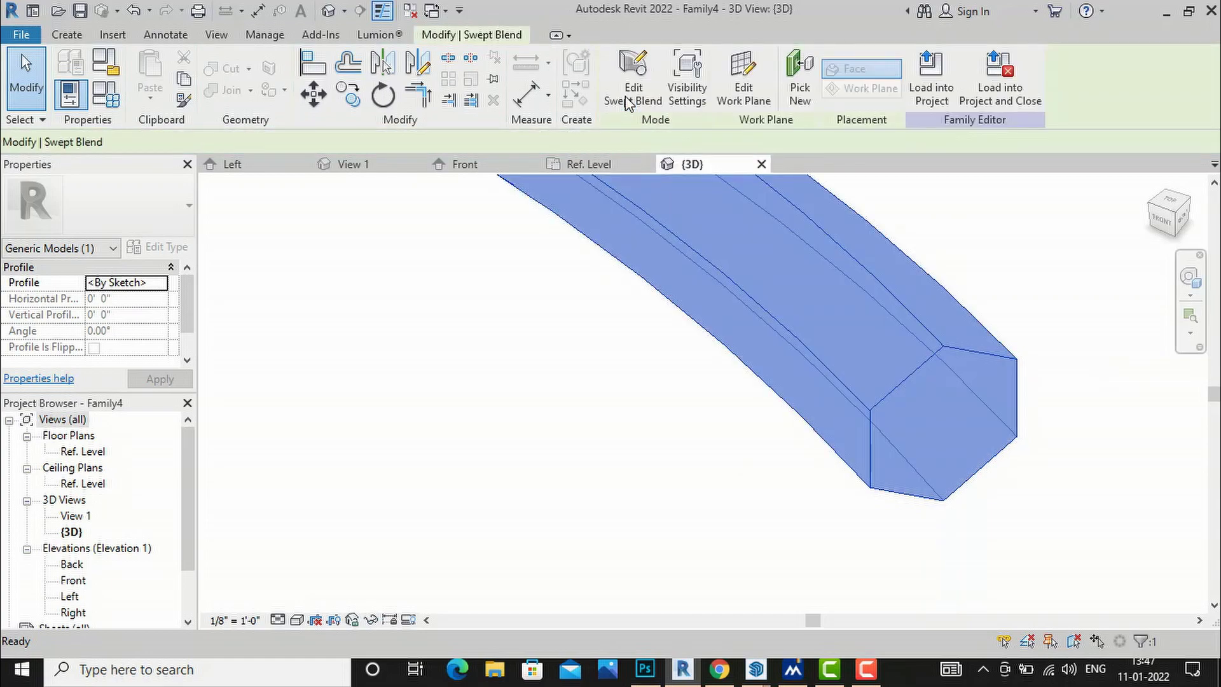
scroll(1049, 502, "down", 6)
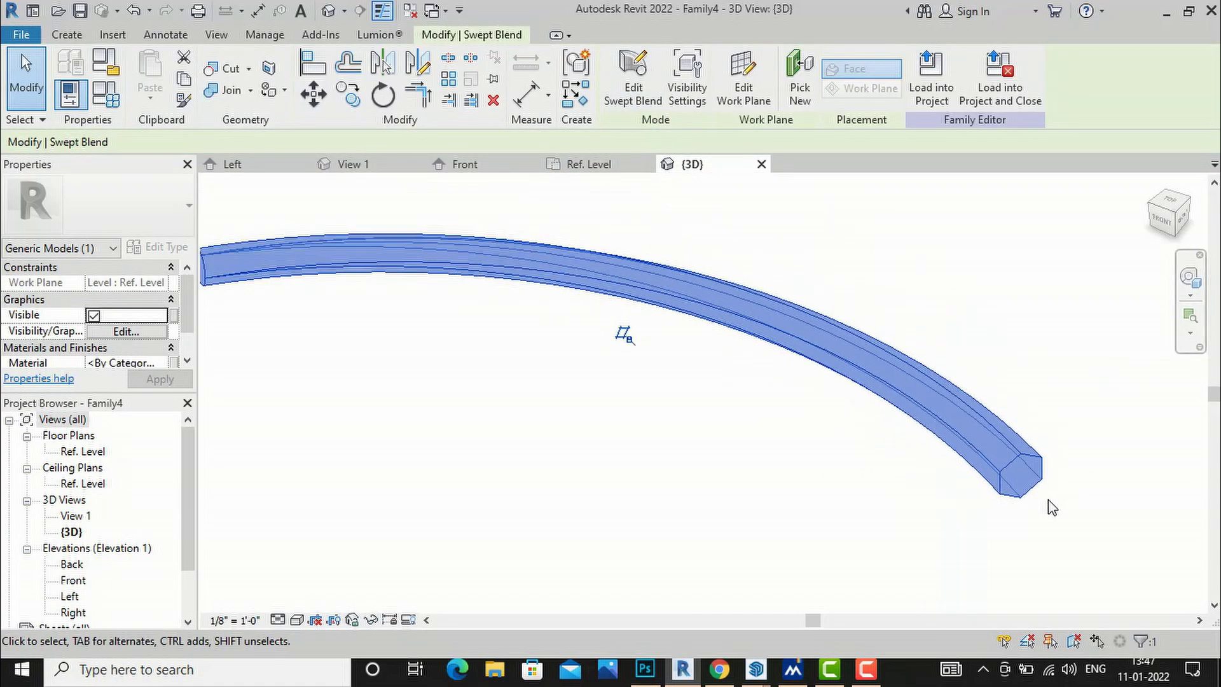
scroll(555, 383, "up", 1)
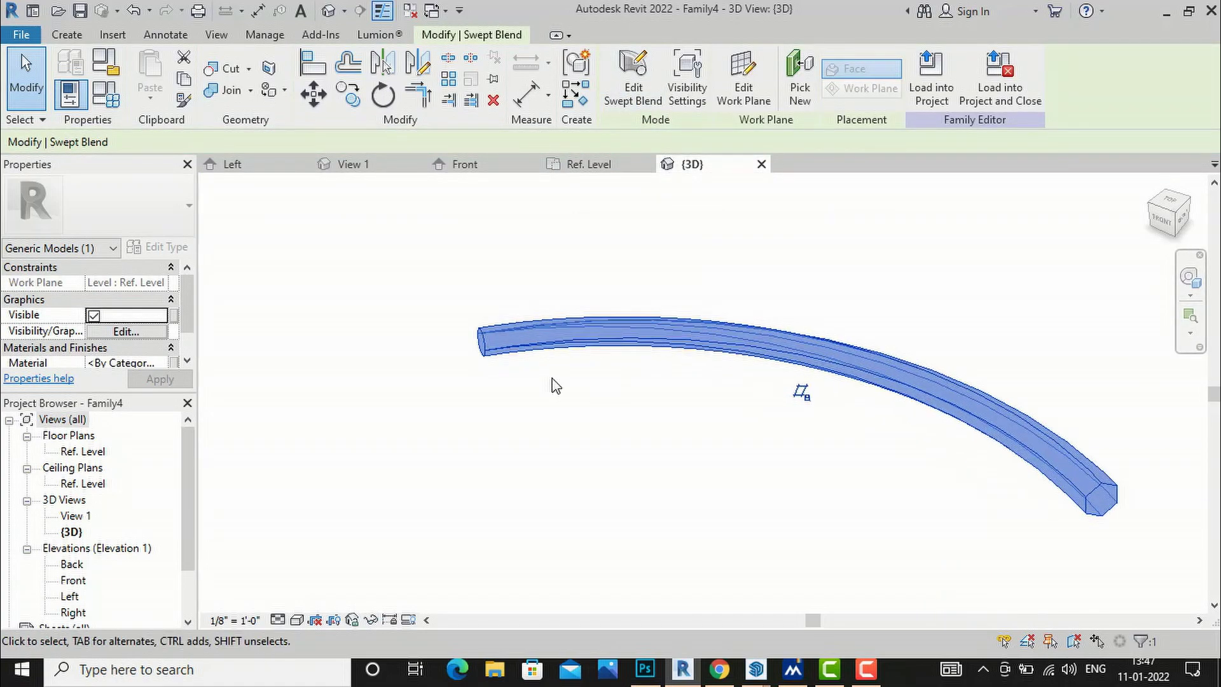
mouse_move(1163, 219)
left_mouse_down()
mouse_move(232, 213)
mouse_move(298, 208)
left_mouse_up()
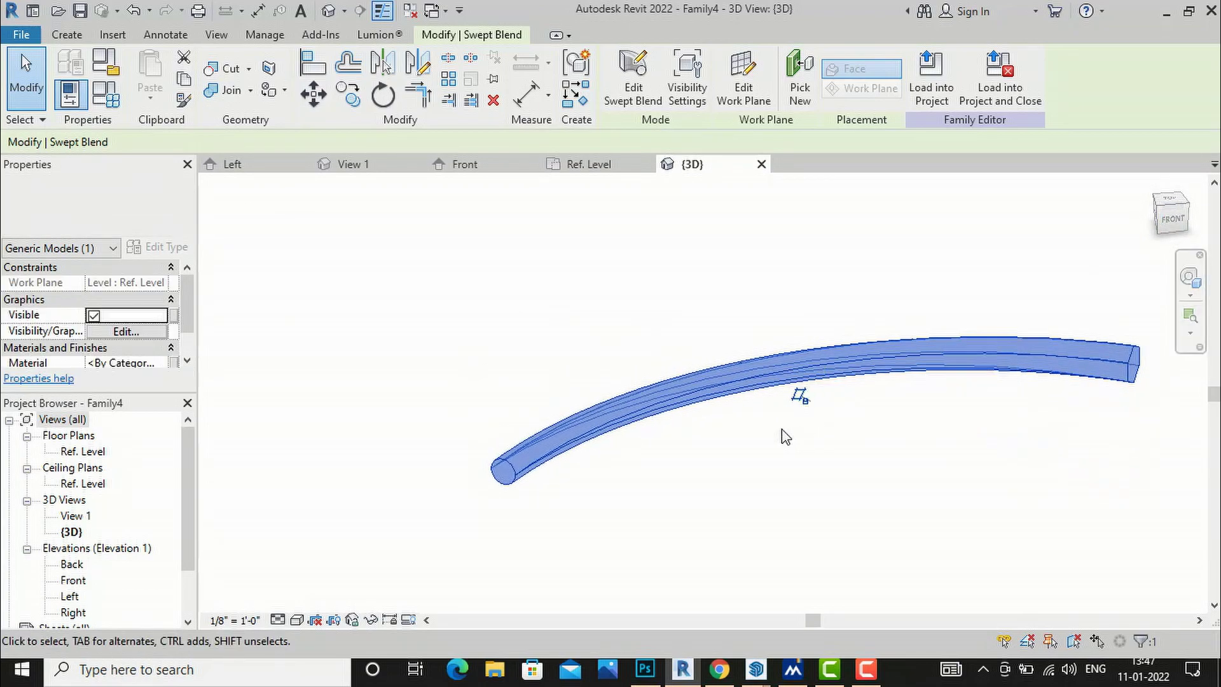
scroll(520, 499, "up", 1)
scroll(439, 461, "down", 1)
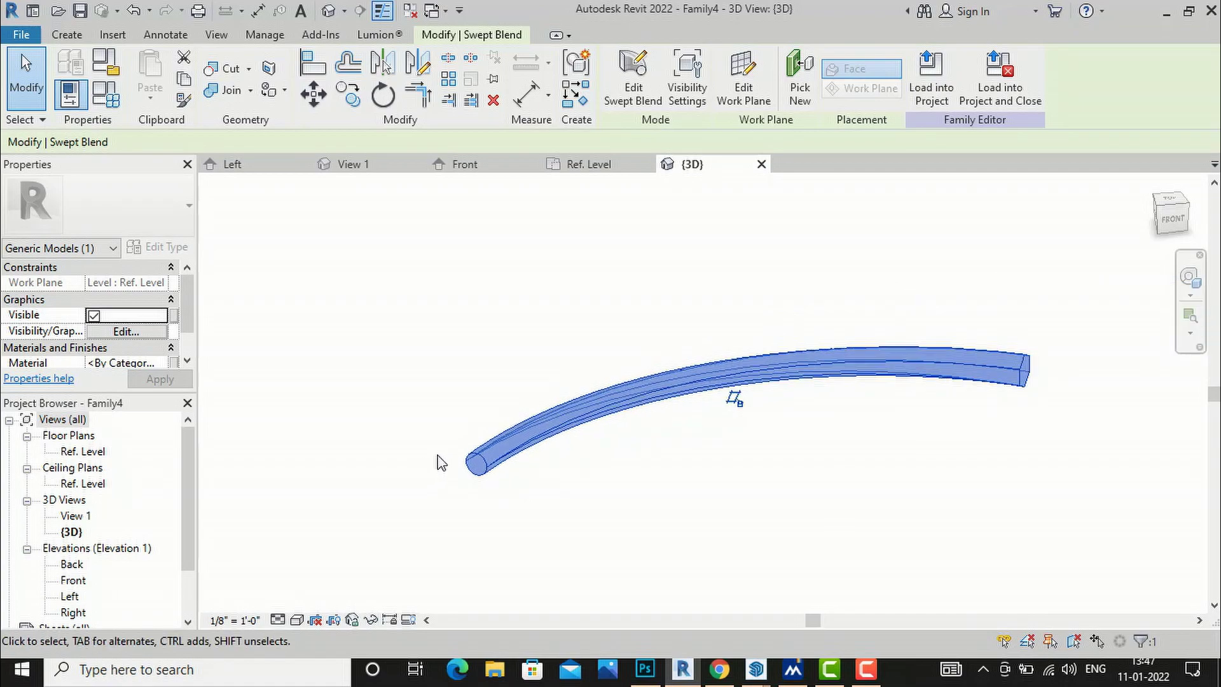
scroll(1018, 365, "up", 1)
scroll(1140, 361, "up", 1)
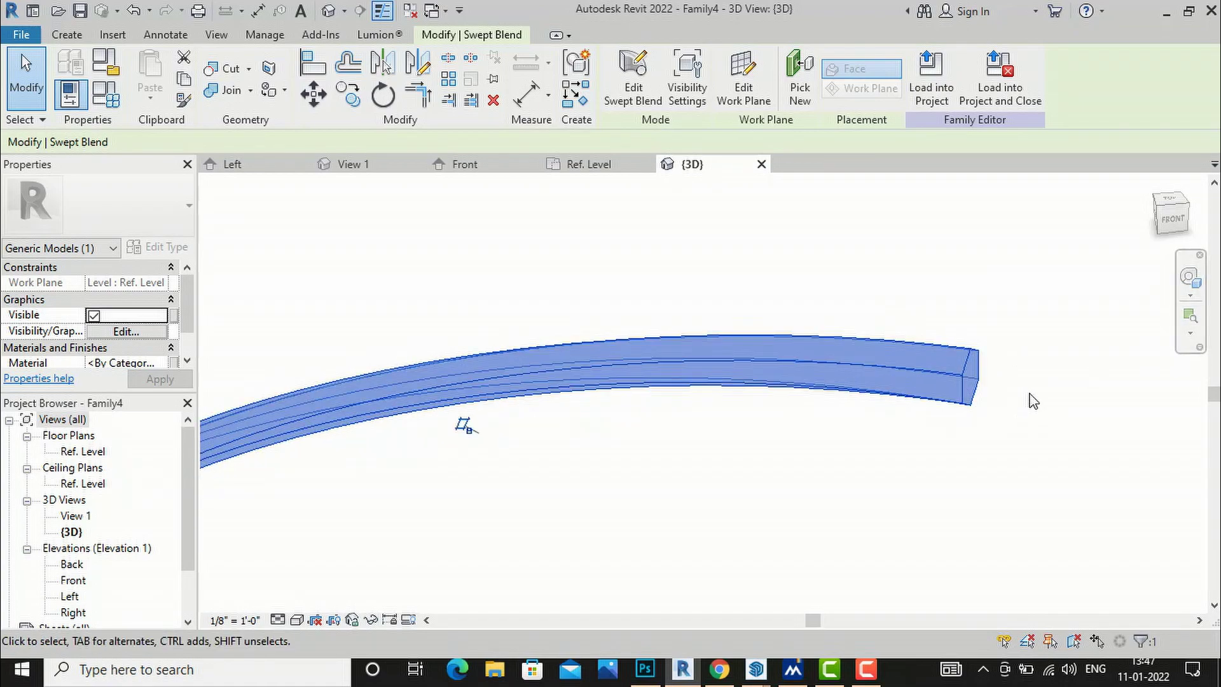
scroll(1053, 362, "down", 1)
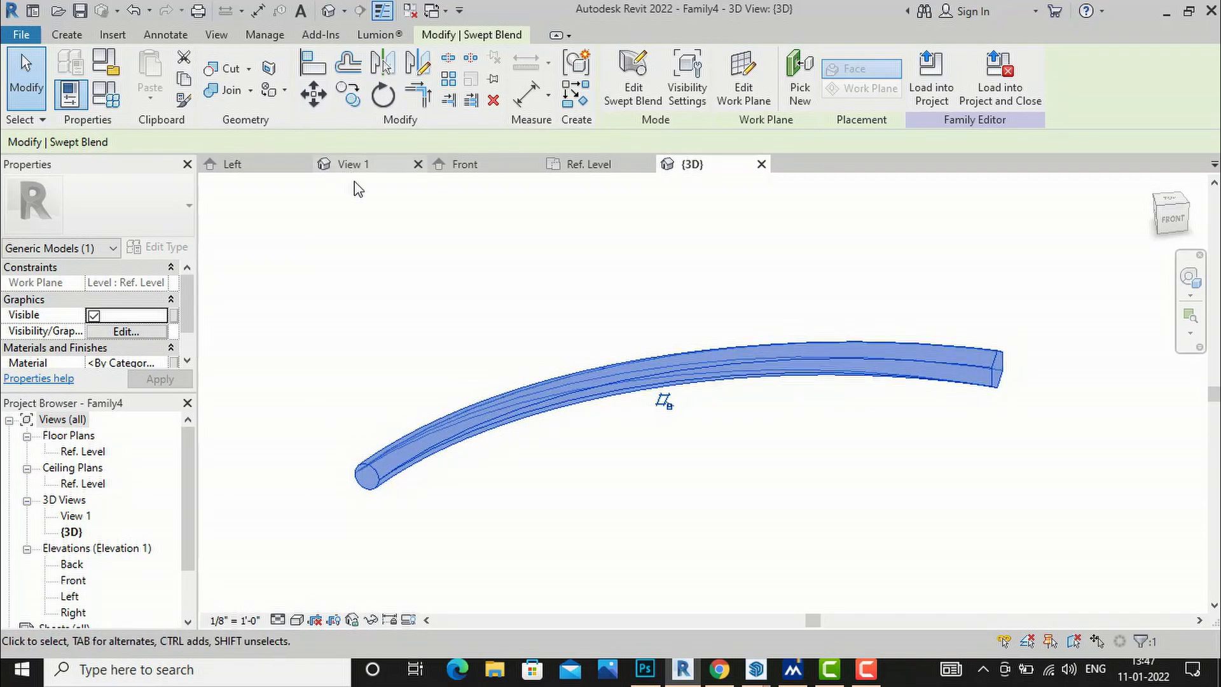
Reopen the swept blend's Profile 1 sketch and delete its circle
left_click(643, 104)
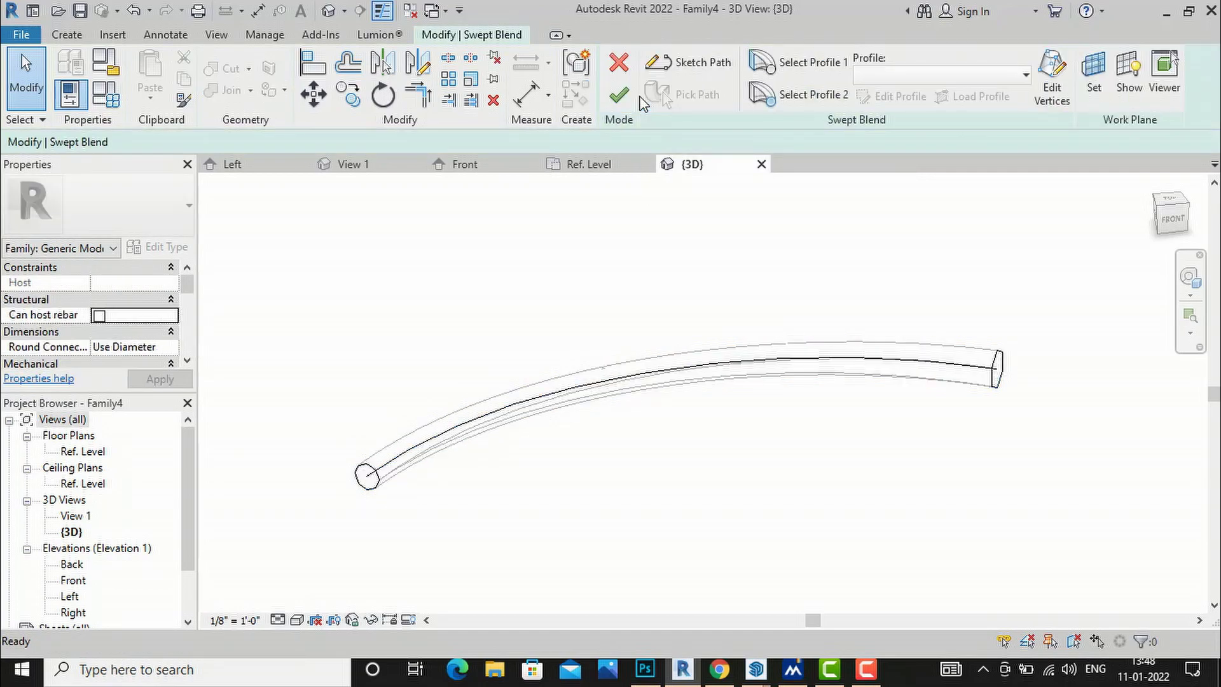
left_click(795, 73)
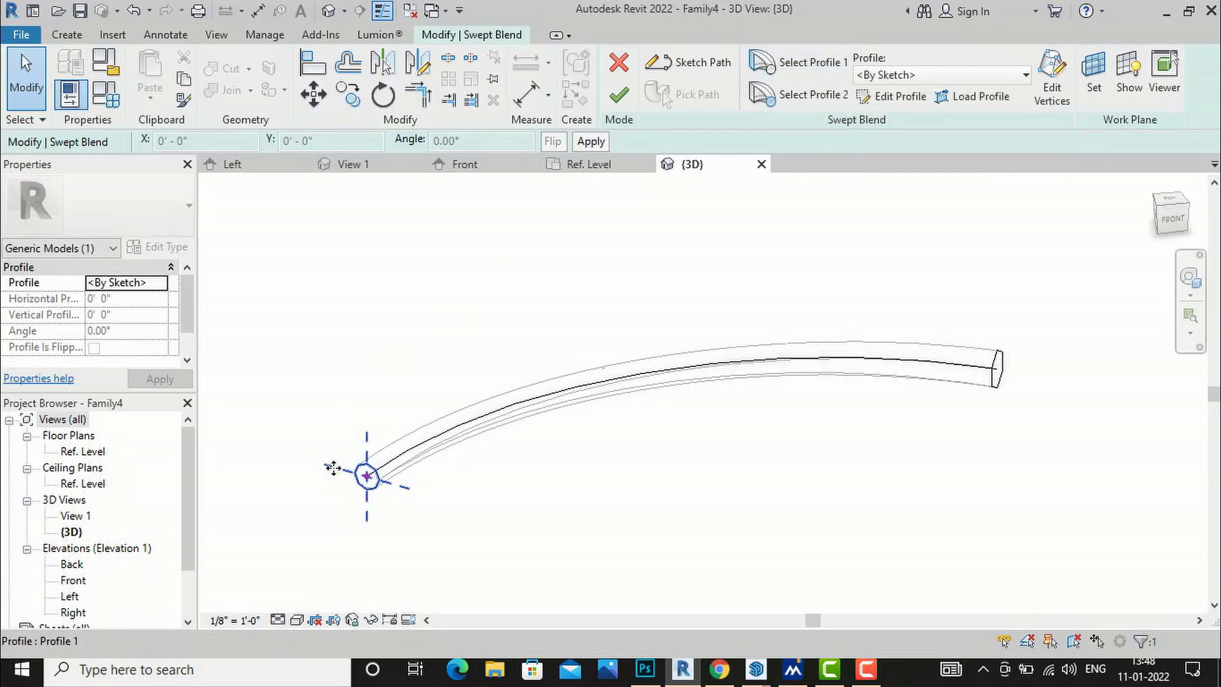
left_click(893, 97)
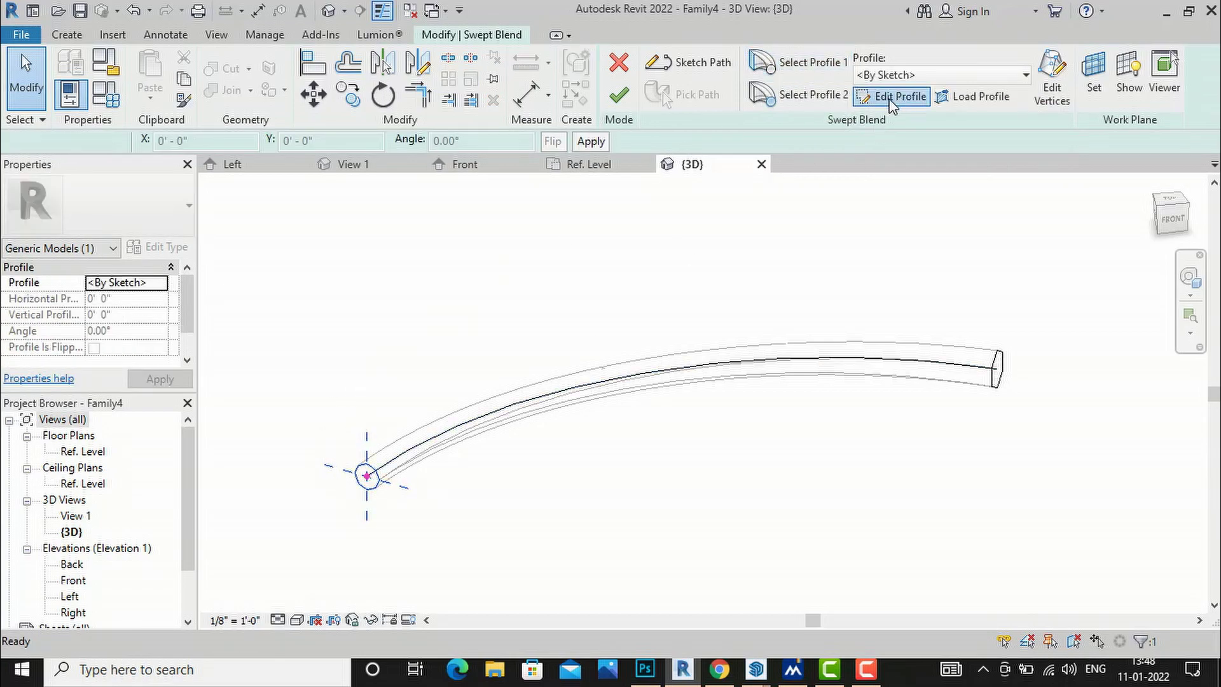
scroll(369, 476, "up", 3)
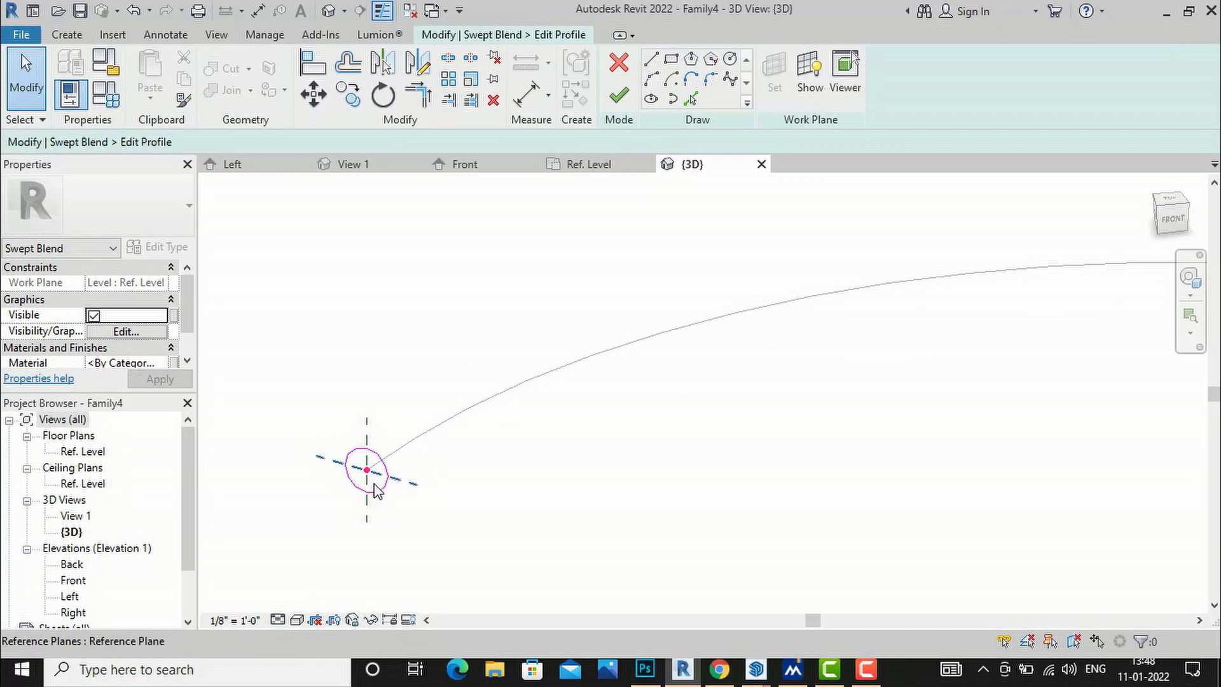
left_click(381, 490)
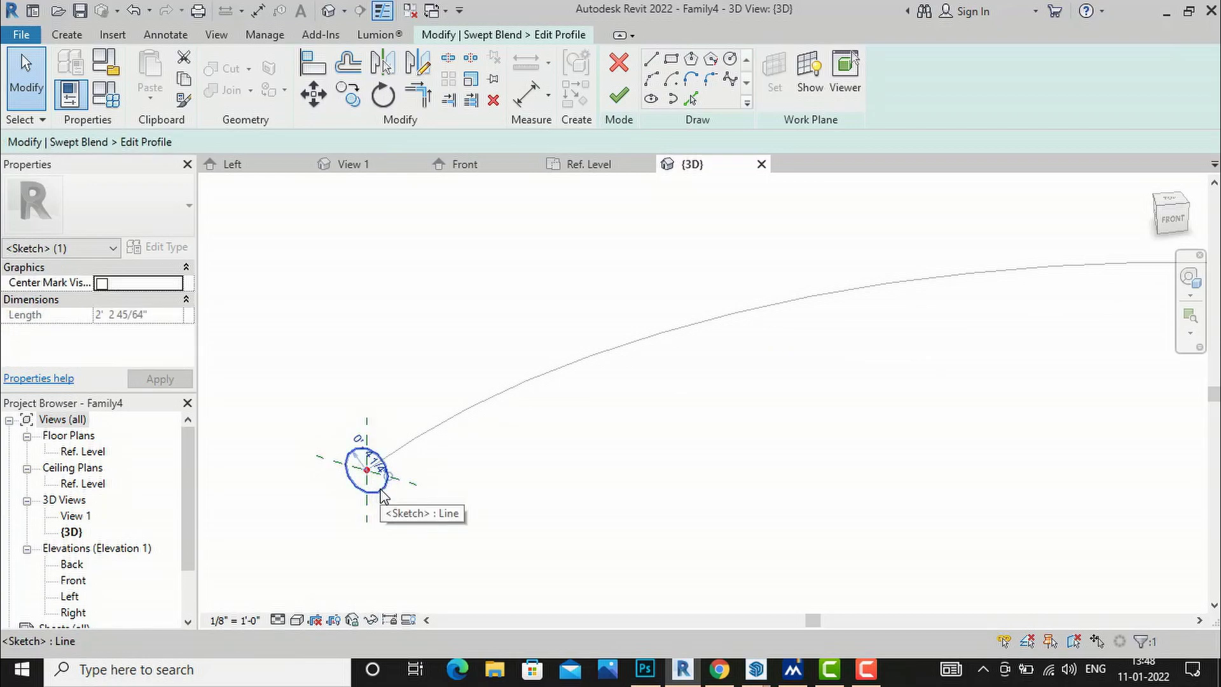
key("Delete")
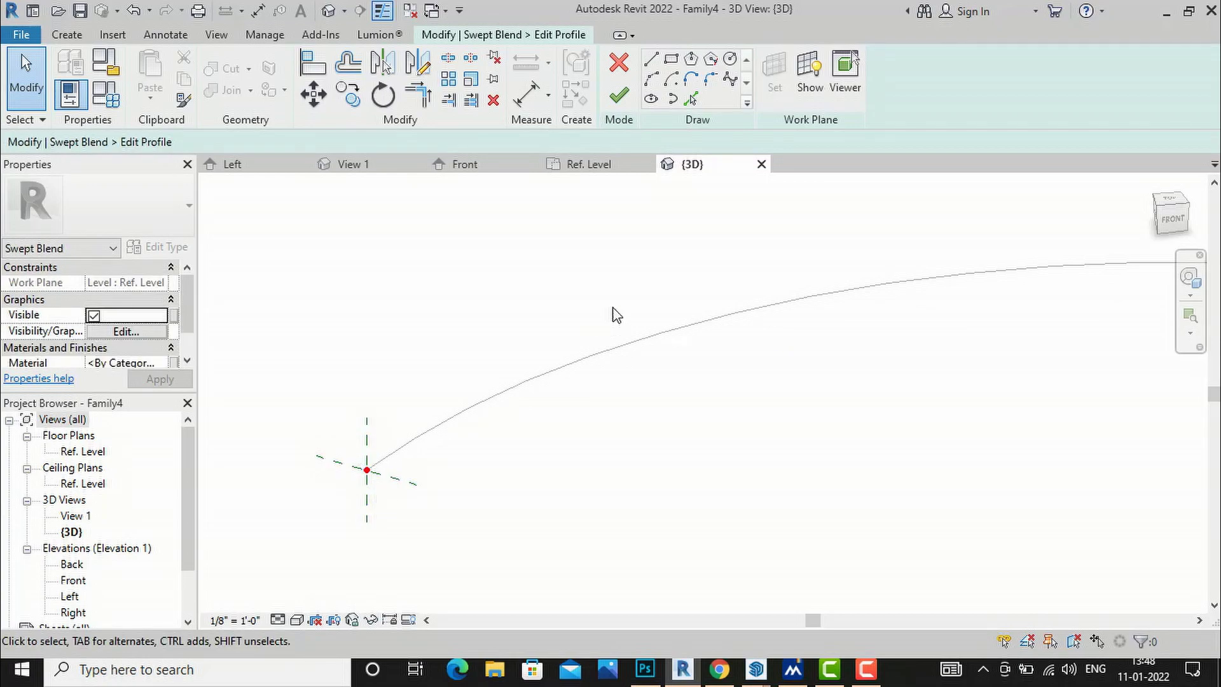
Draw a closed stepped T-shaped line profile at the arc's start and finish the sketch
left_click(655, 63)
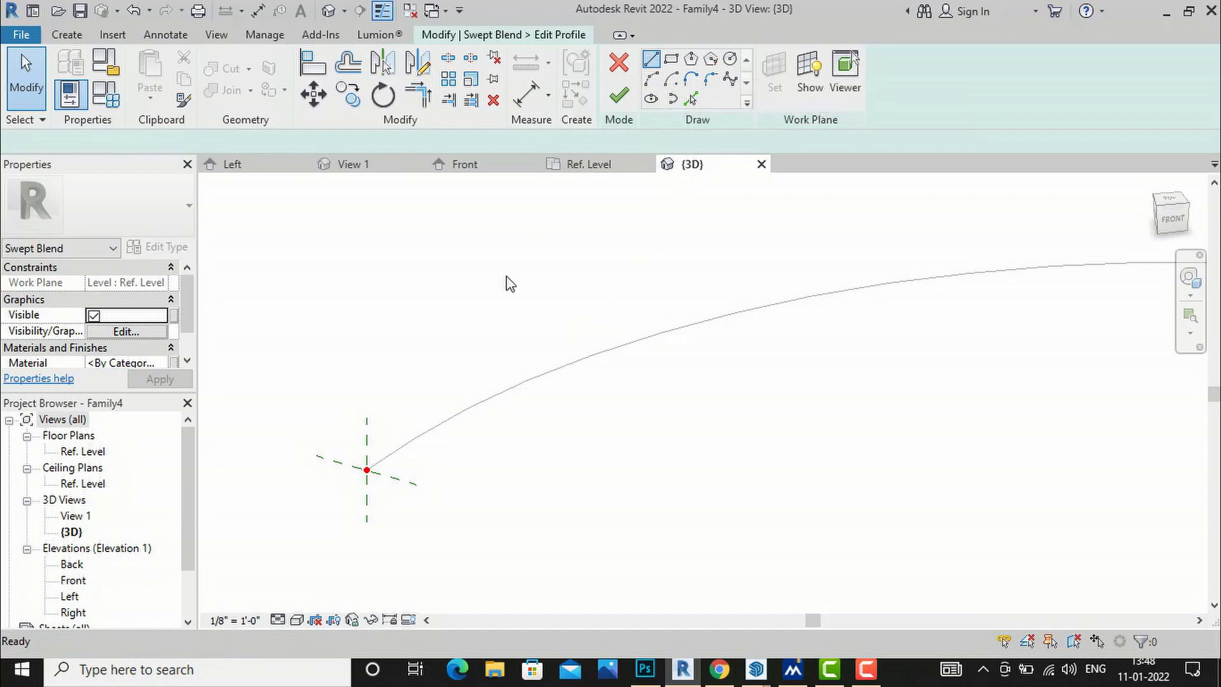
scroll(341, 491, "up", 2)
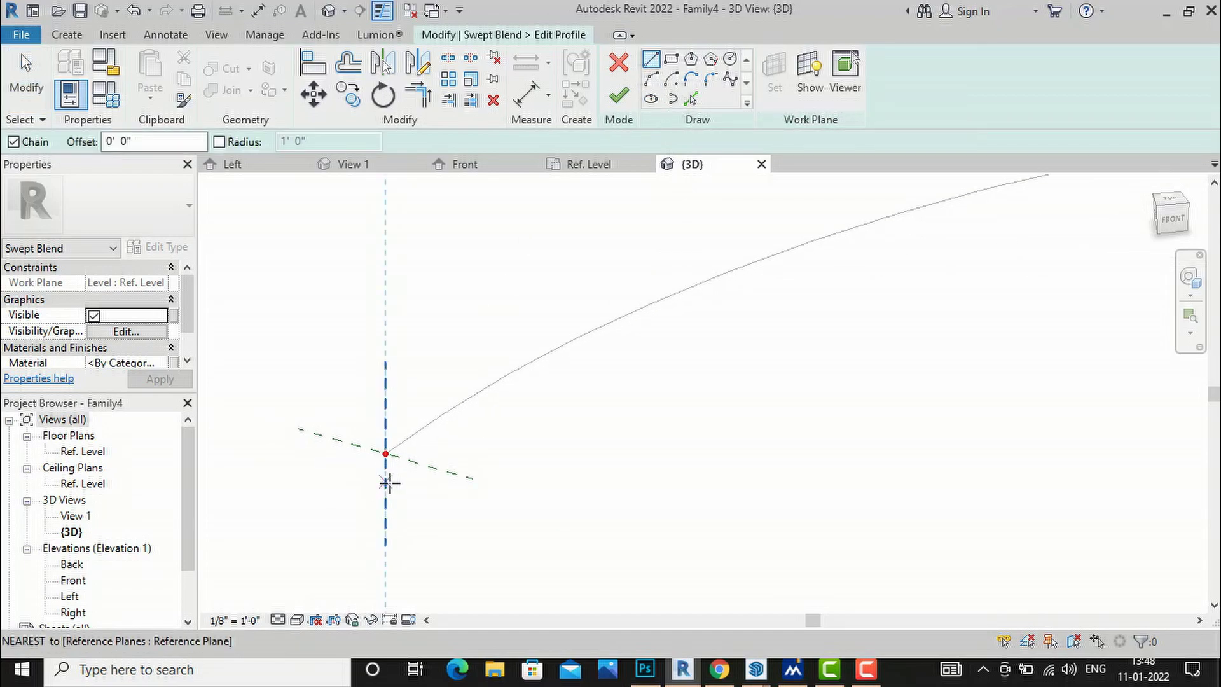
left_click(351, 471)
left_click(352, 443)
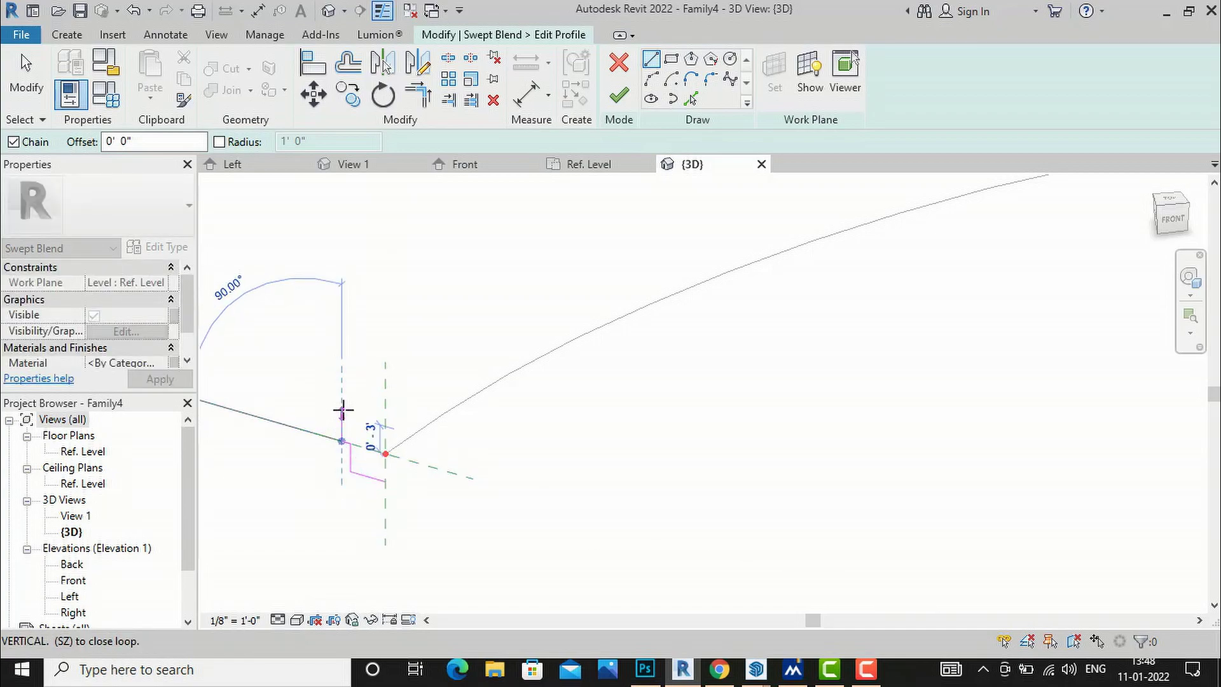
left_click(342, 413)
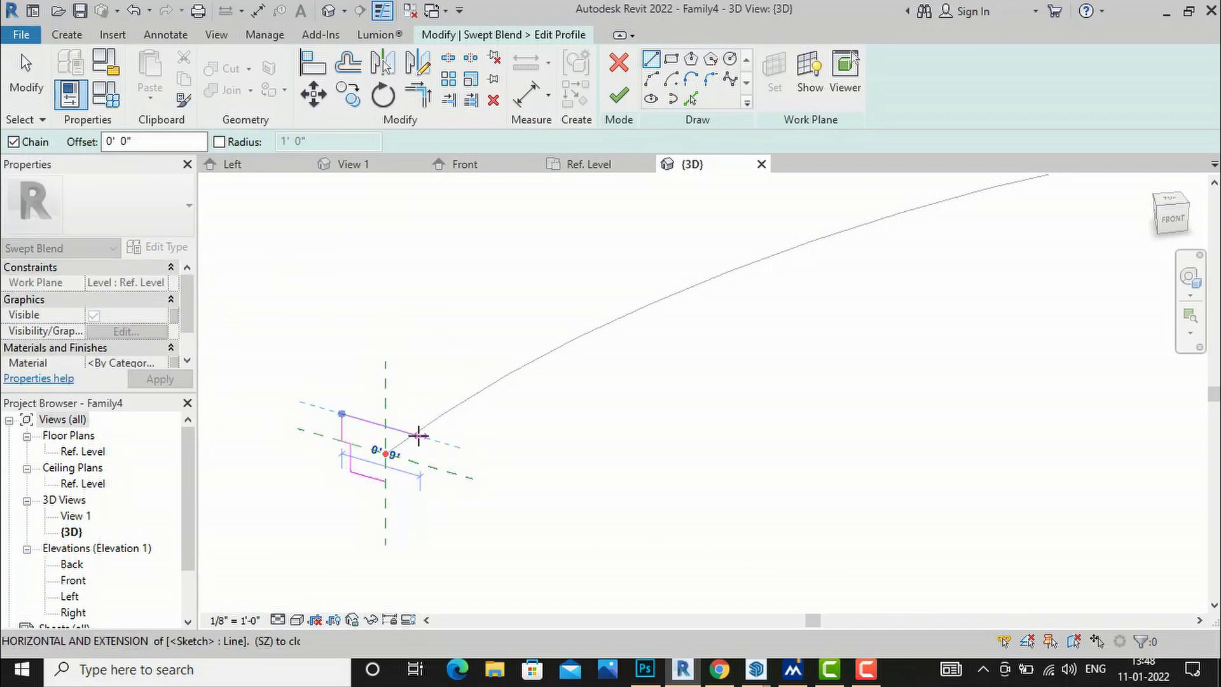
left_click(418, 435)
left_click(420, 462)
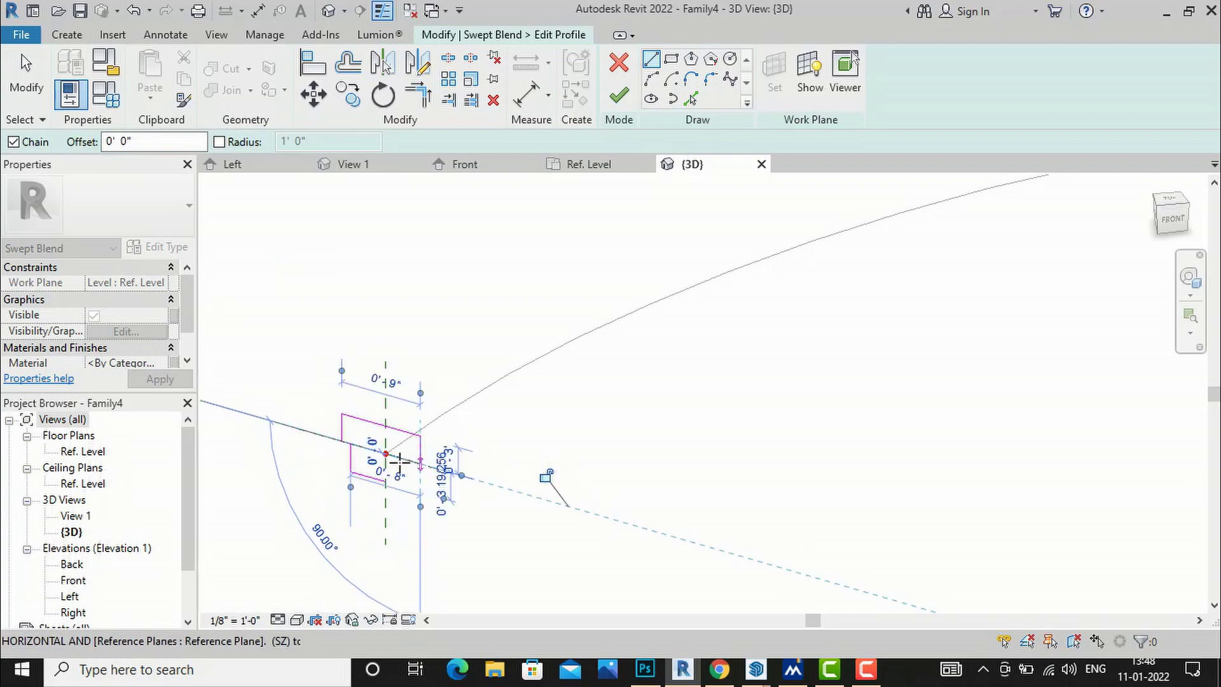
left_click(385, 454)
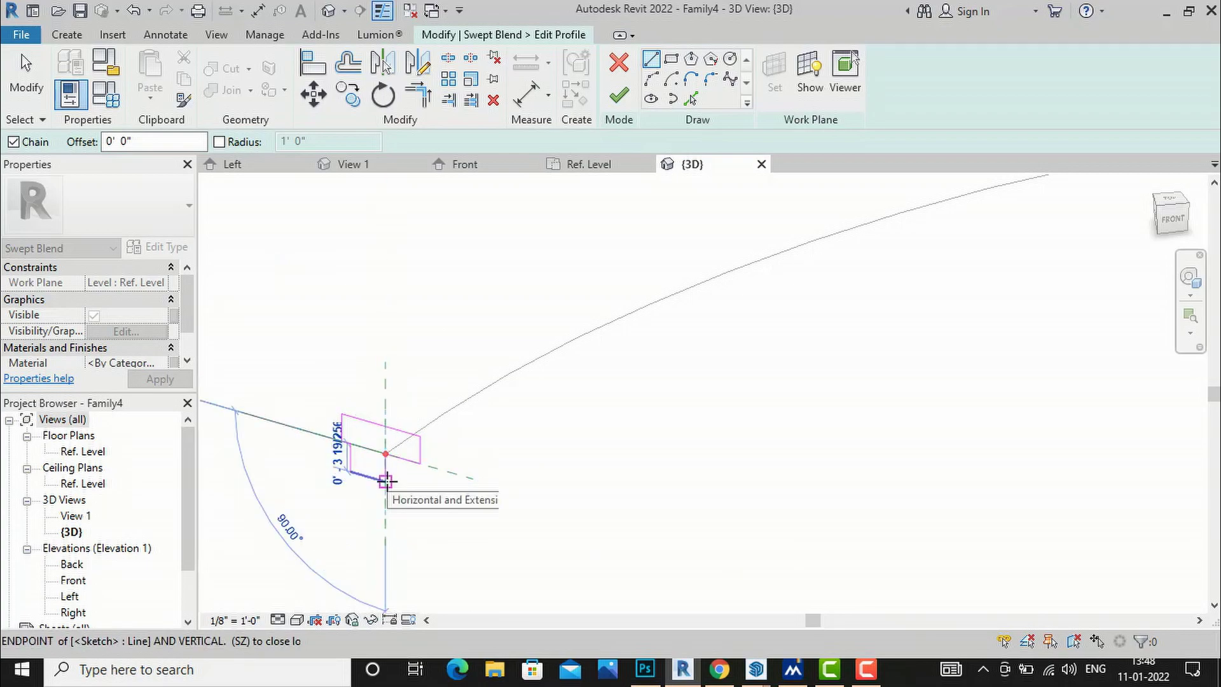
left_click(385, 483)
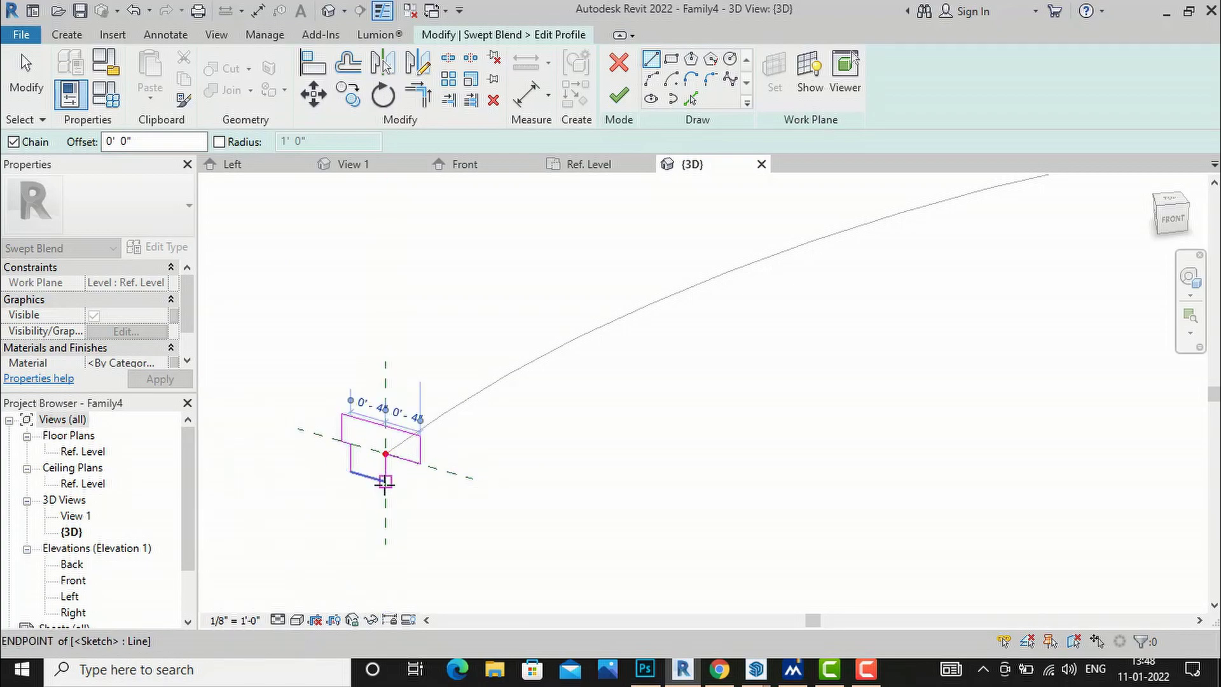
left_click(619, 96)
Finish the swept blend and orbit the 3D view to inspect the curved T-to-hexagon solid
left_click(620, 97)
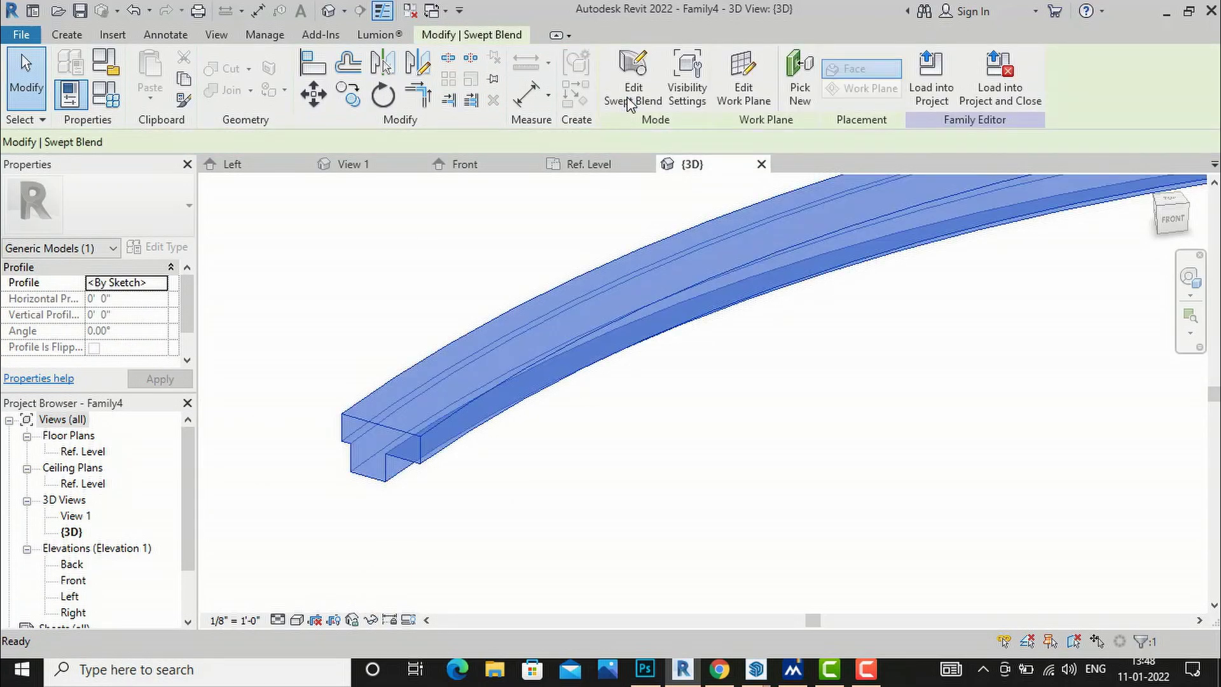
scroll(267, 491, "down", 5)
scroll(267, 487, "up", 6)
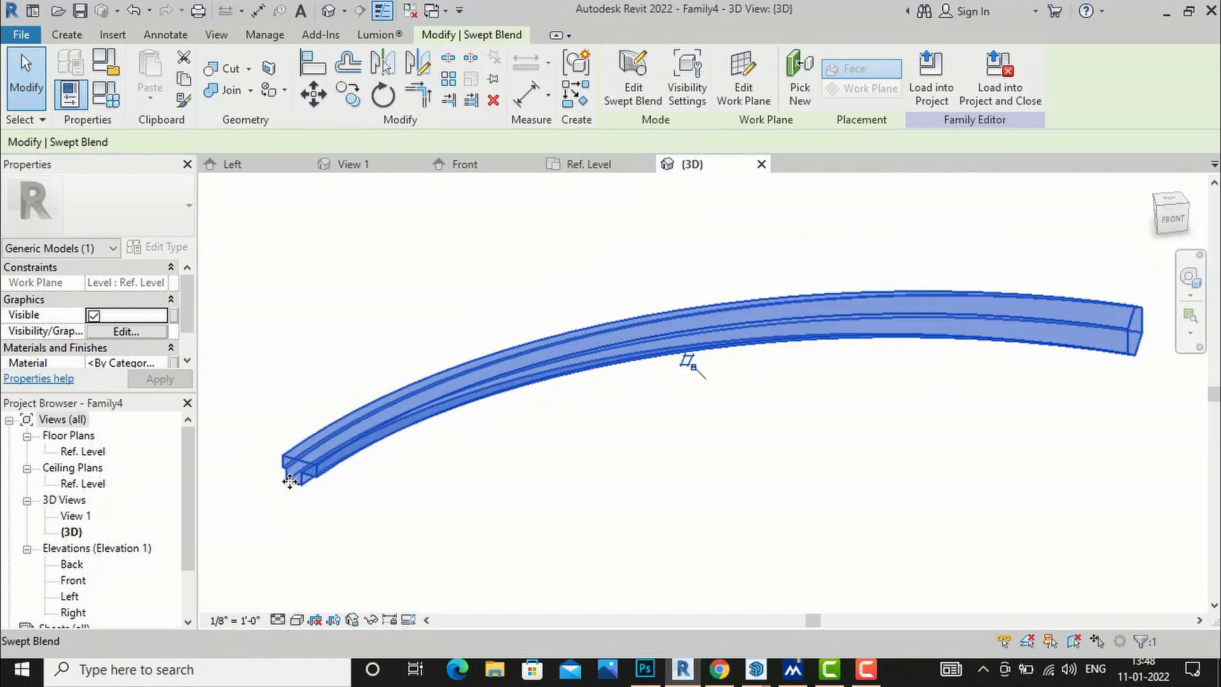
scroll(327, 469, "down", 5)
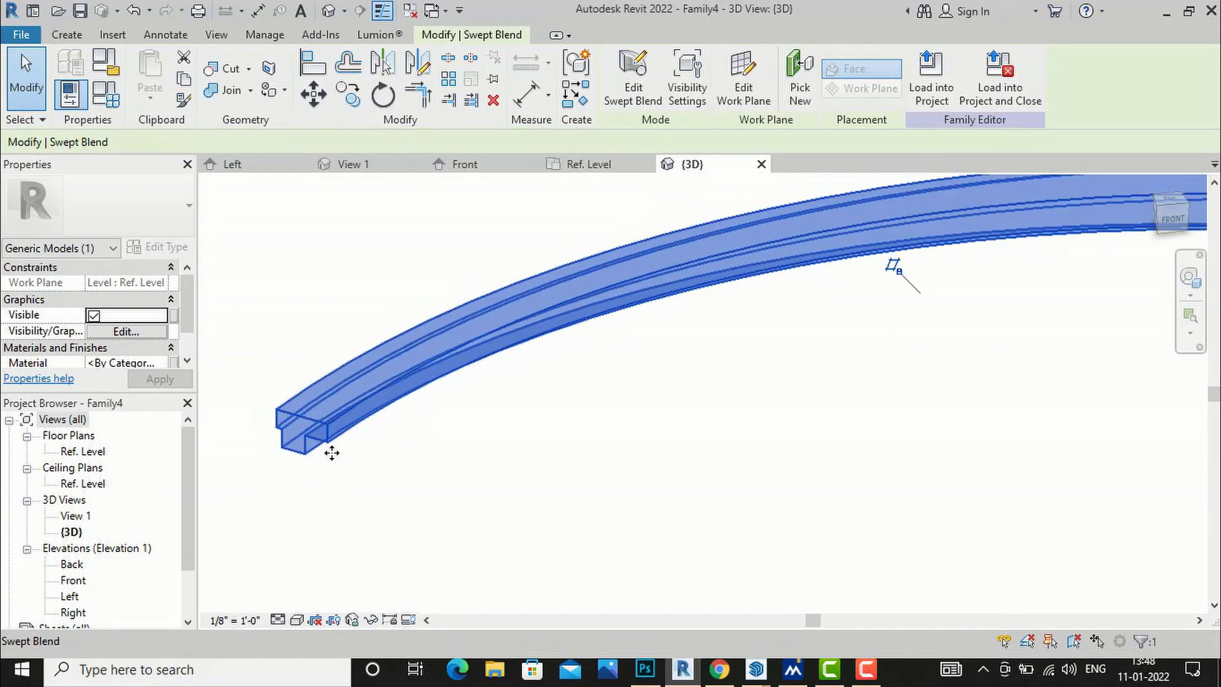
middle_click_drag(341, 483, 878, 366, "shift")
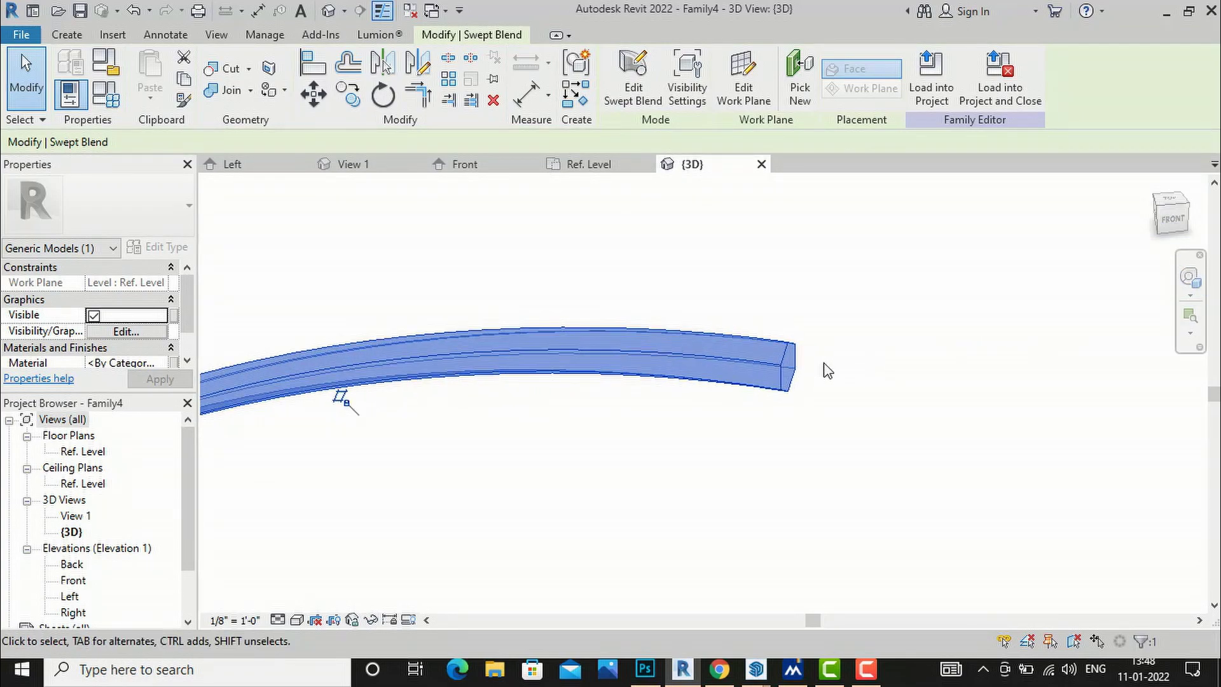
middle_click_drag(675, 401, 1018, 298, "shift")
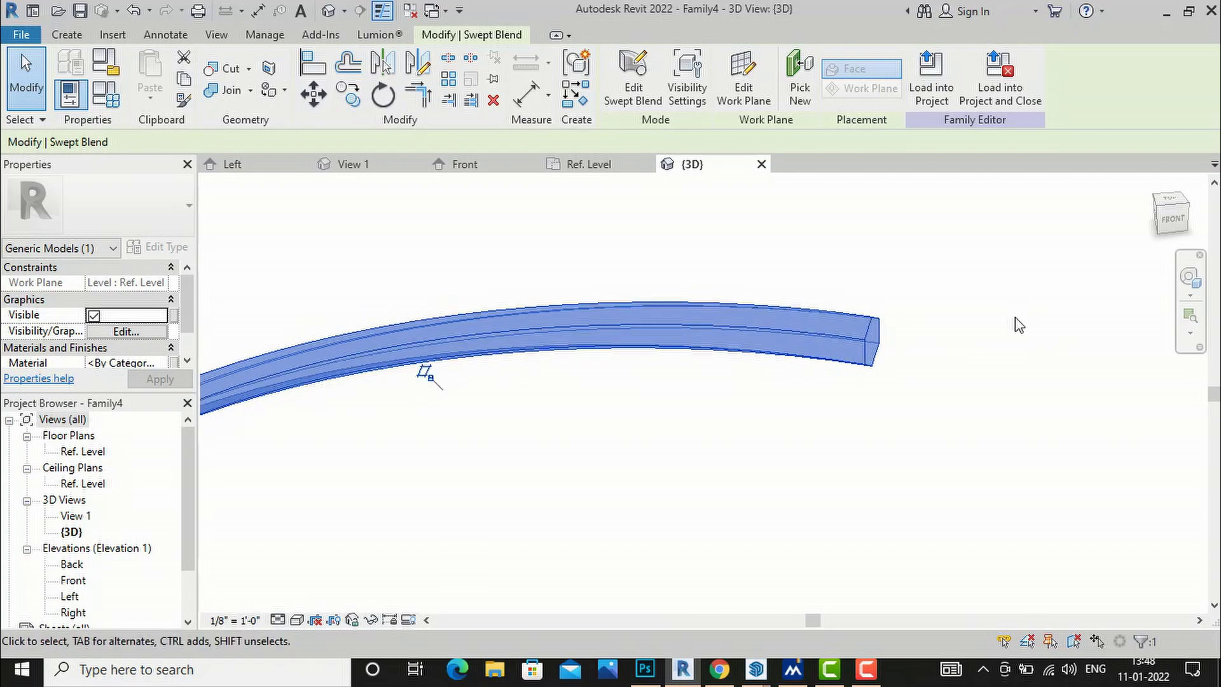
scroll(1018, 330, "down", 2)
scroll(267, 456, "up", 3)
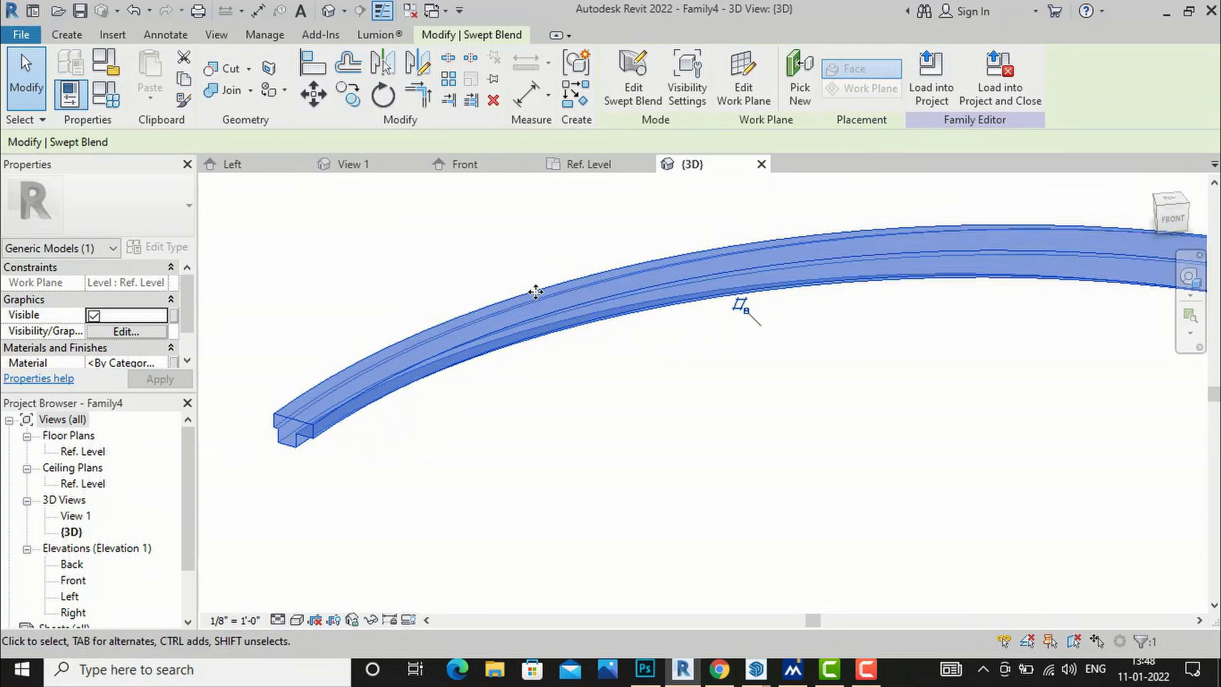
Reopen the swept blend, open the far-end Profile 2 sketch and close it unchanged
left_click(646, 104)
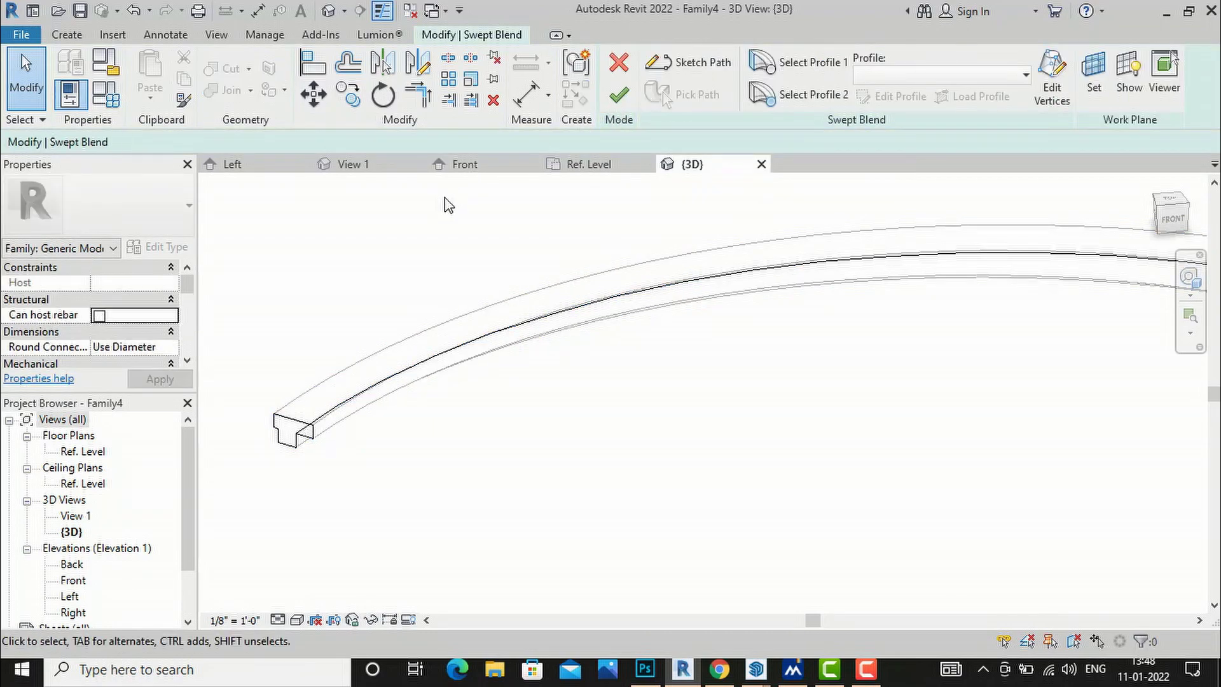
scroll(444, 197, "down", 2)
scroll(1012, 232, "up", 1)
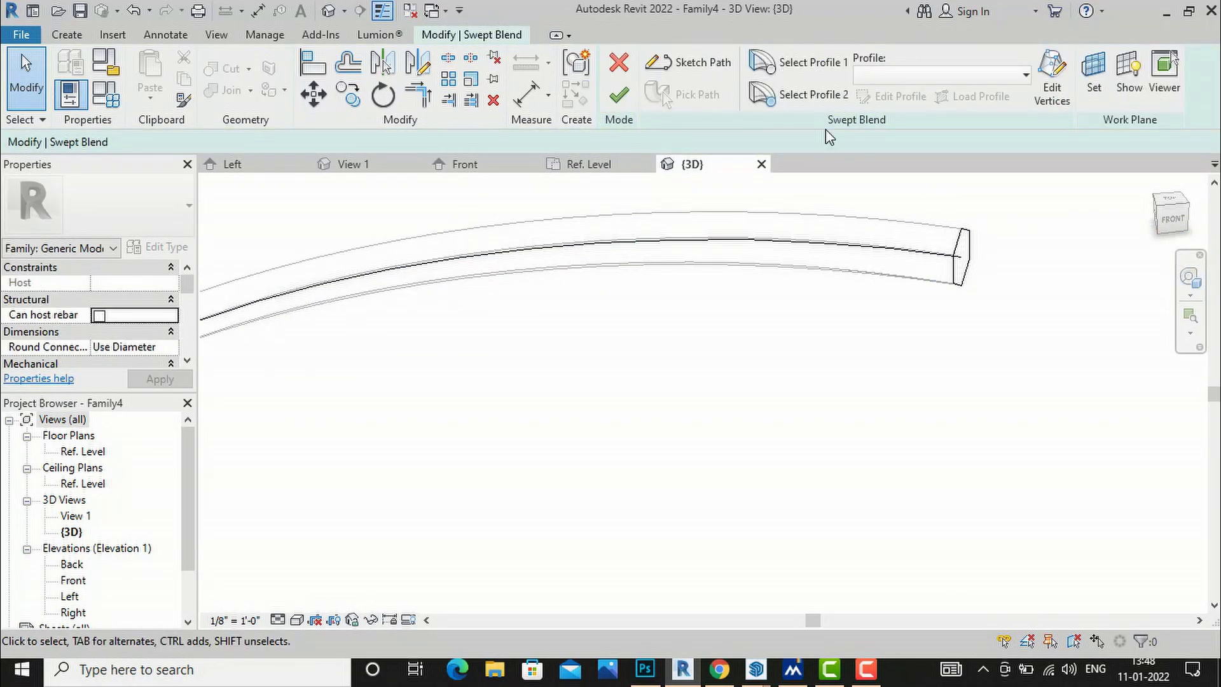
left_click(959, 256)
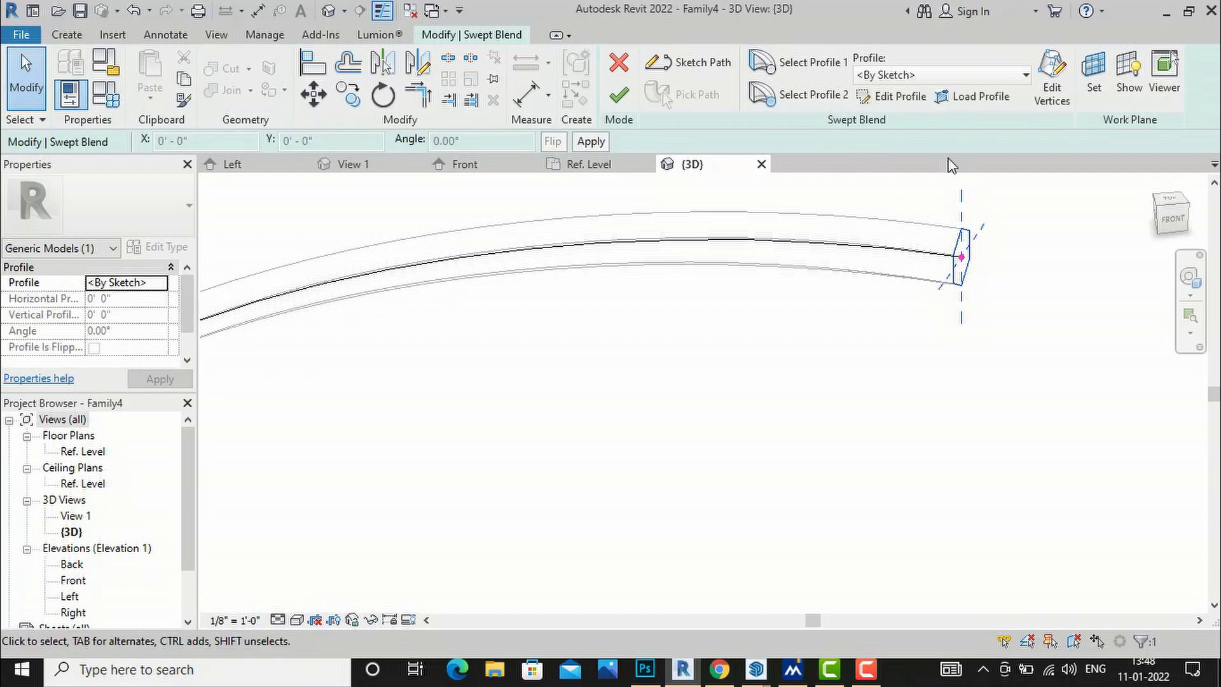
left_click(901, 97)
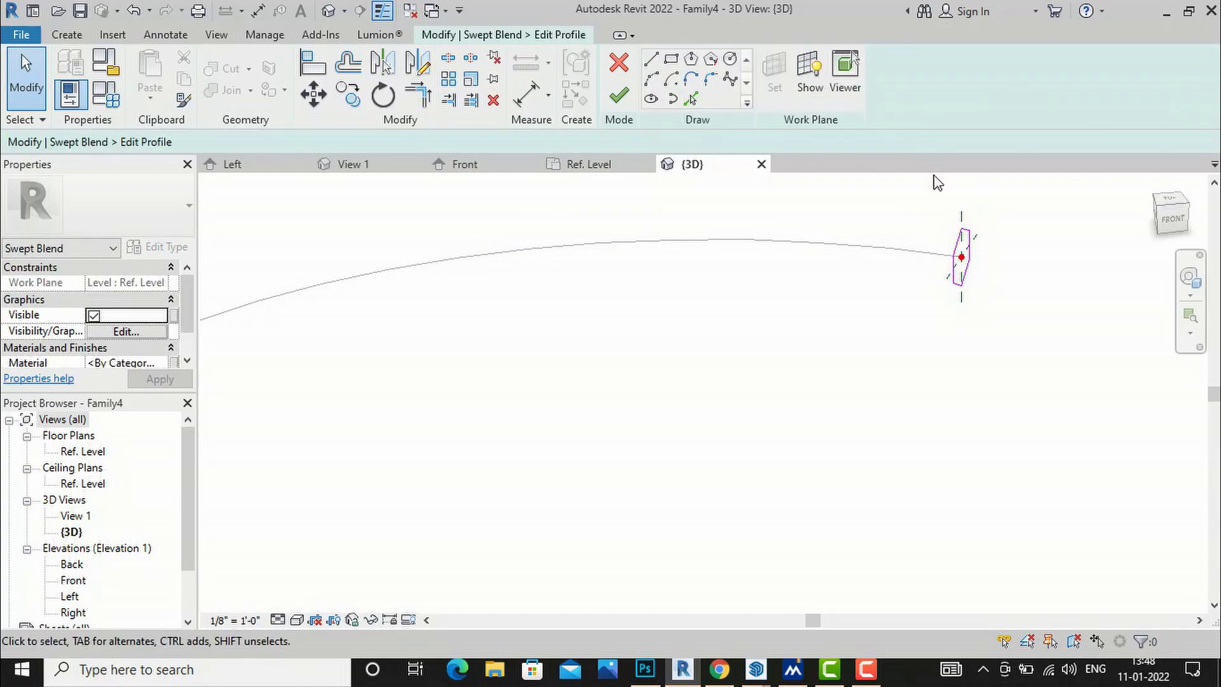
scroll(980, 236, "up", 2)
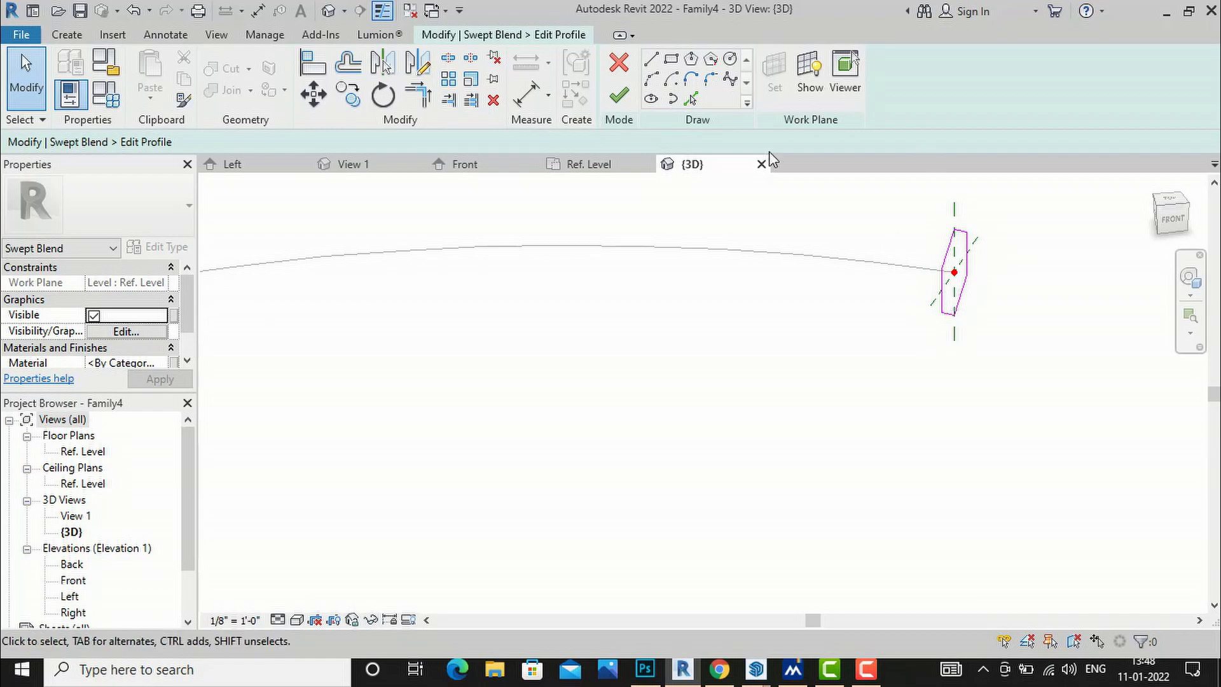
left_click(617, 97)
scroll(1059, 384, "down", 2)
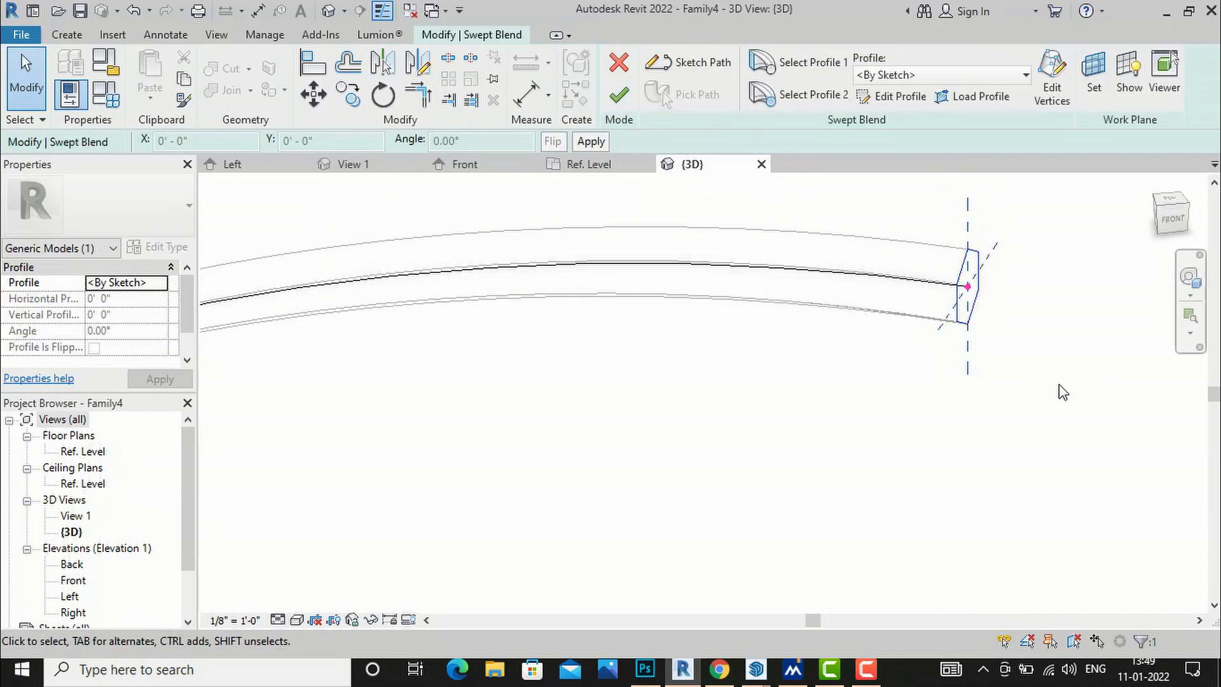
scroll(1079, 383, "down", 2)
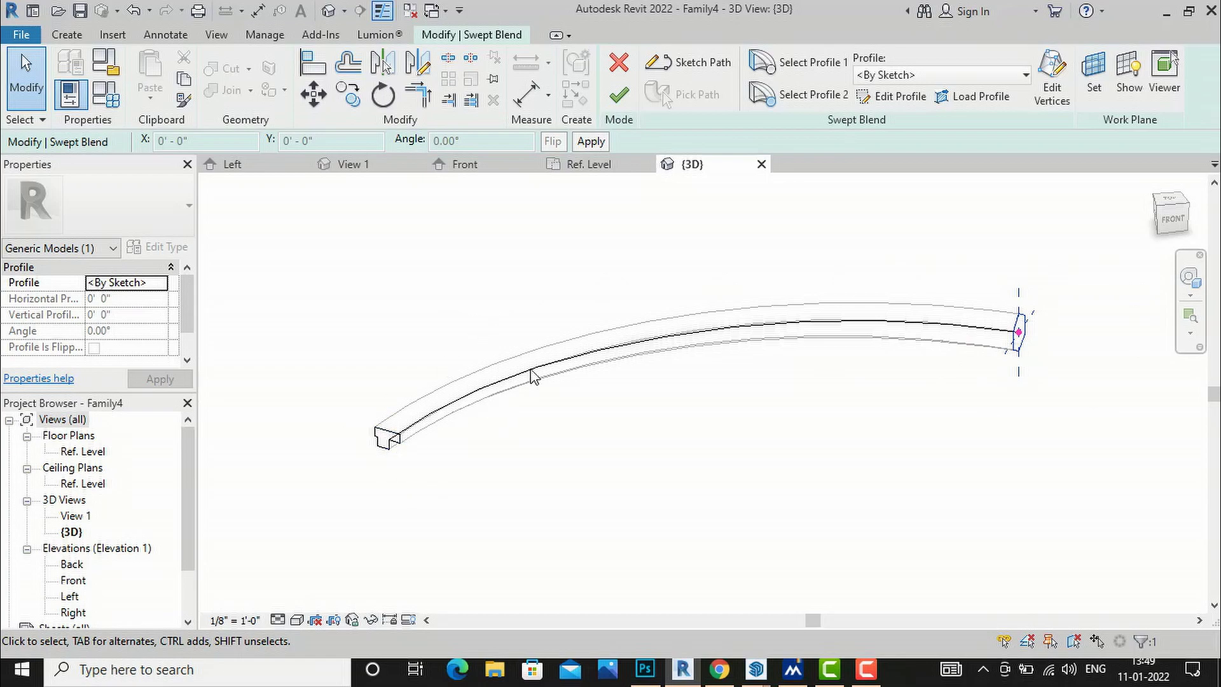
Finish the swept blend edit so the curved solid regenerates along the arc
left_click(616, 97)
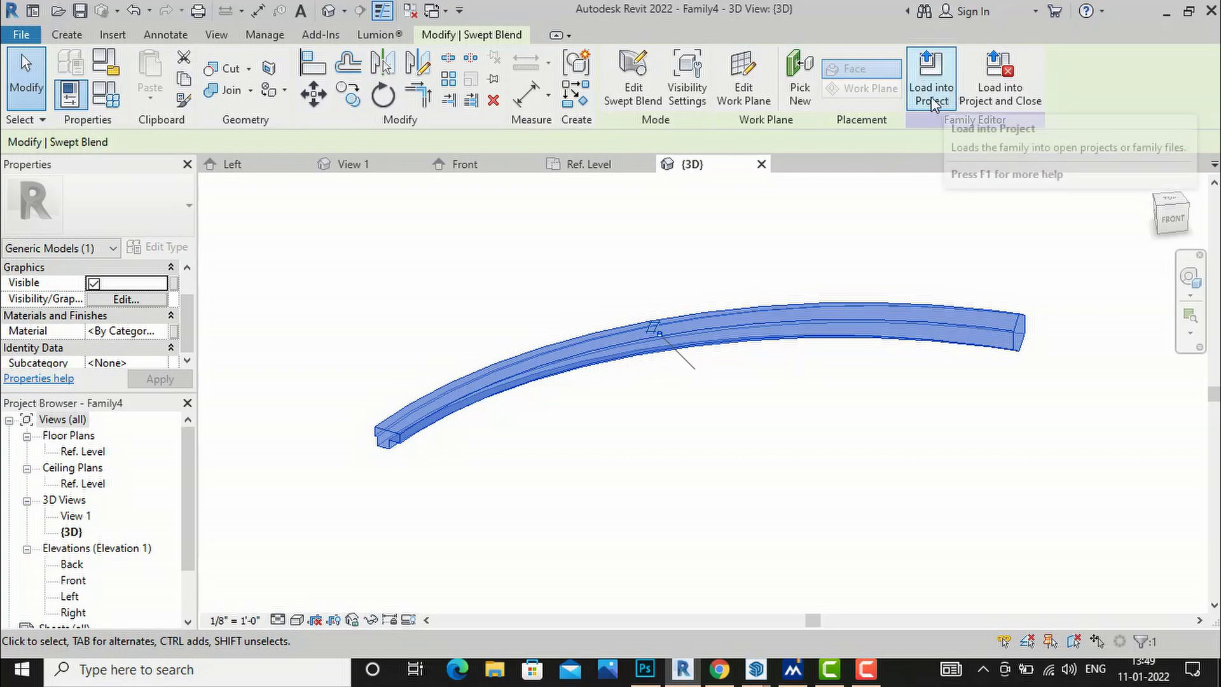
left_click(21, 34)
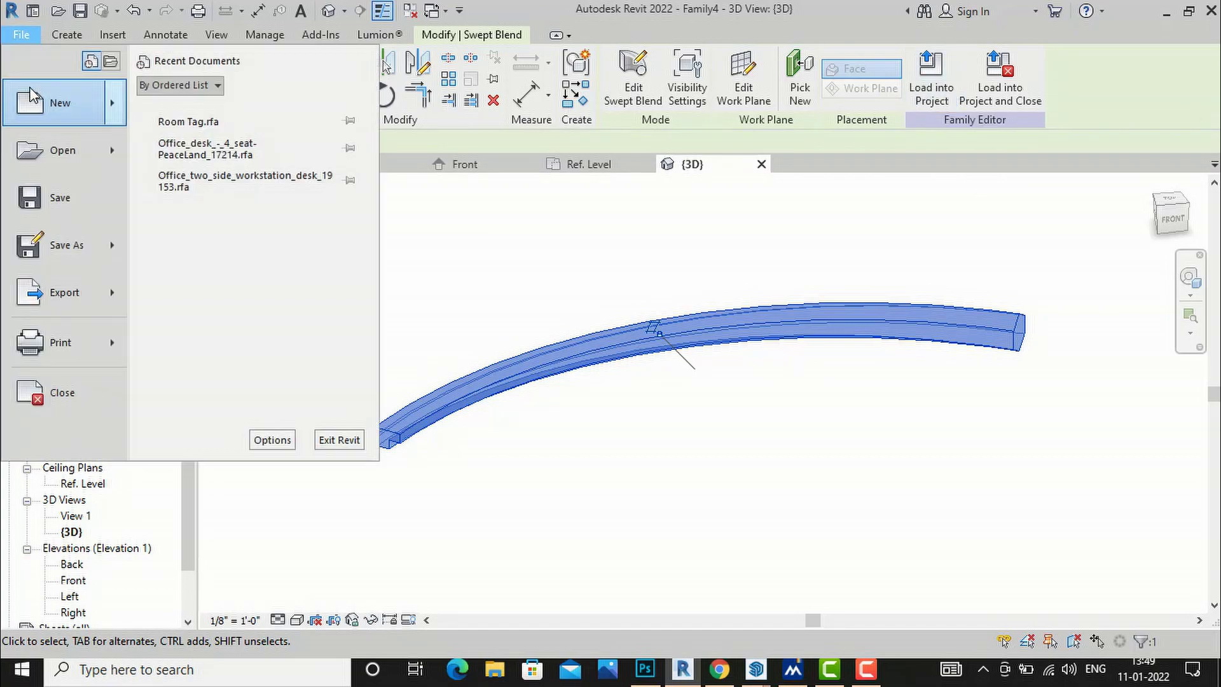
mouse_move(32, 104)
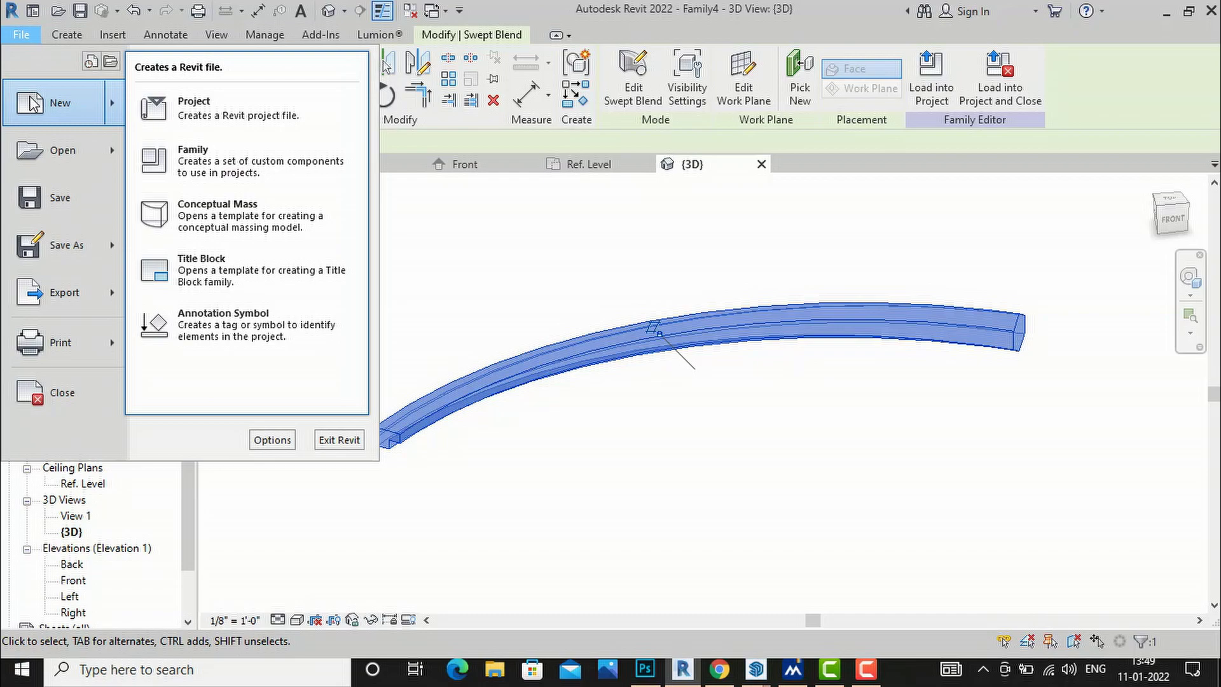
left_click(943, 211)
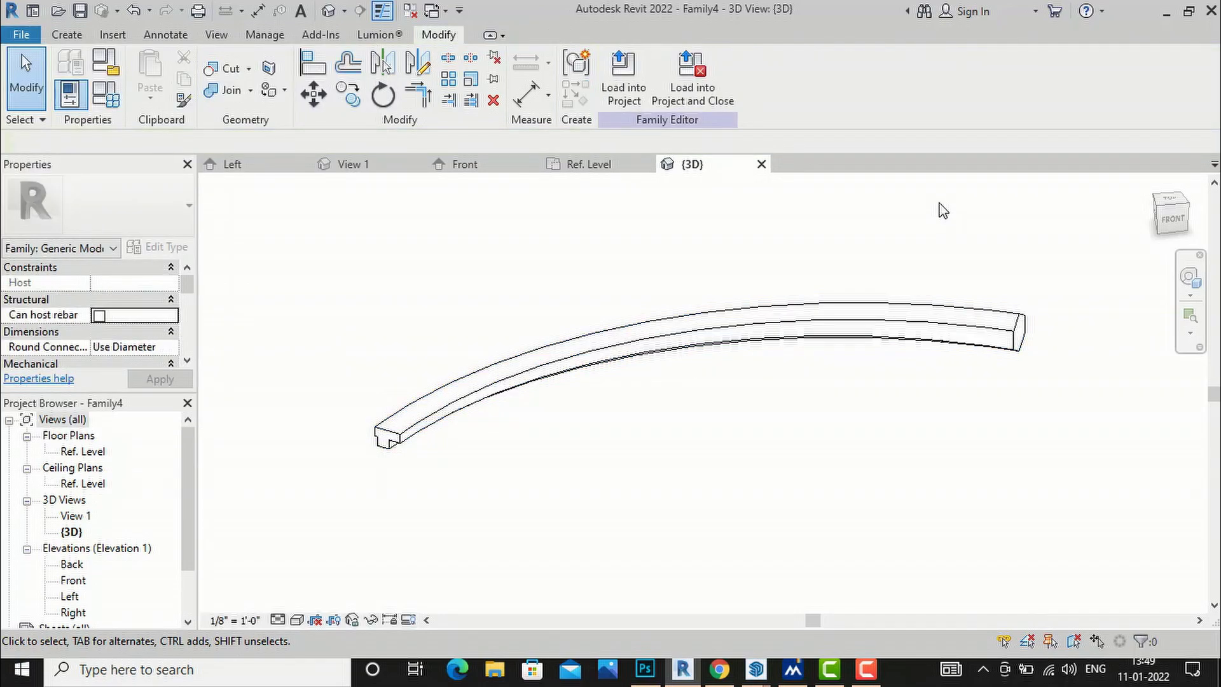
left_click(861, 313)
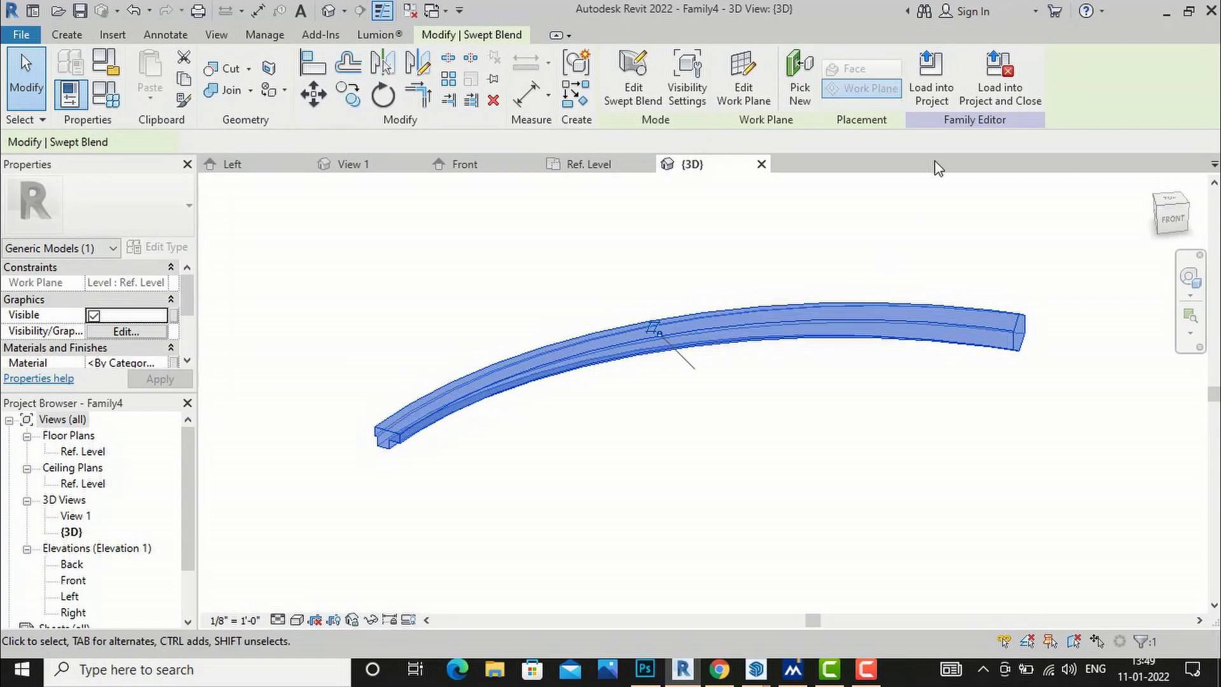
left_click(931, 92)
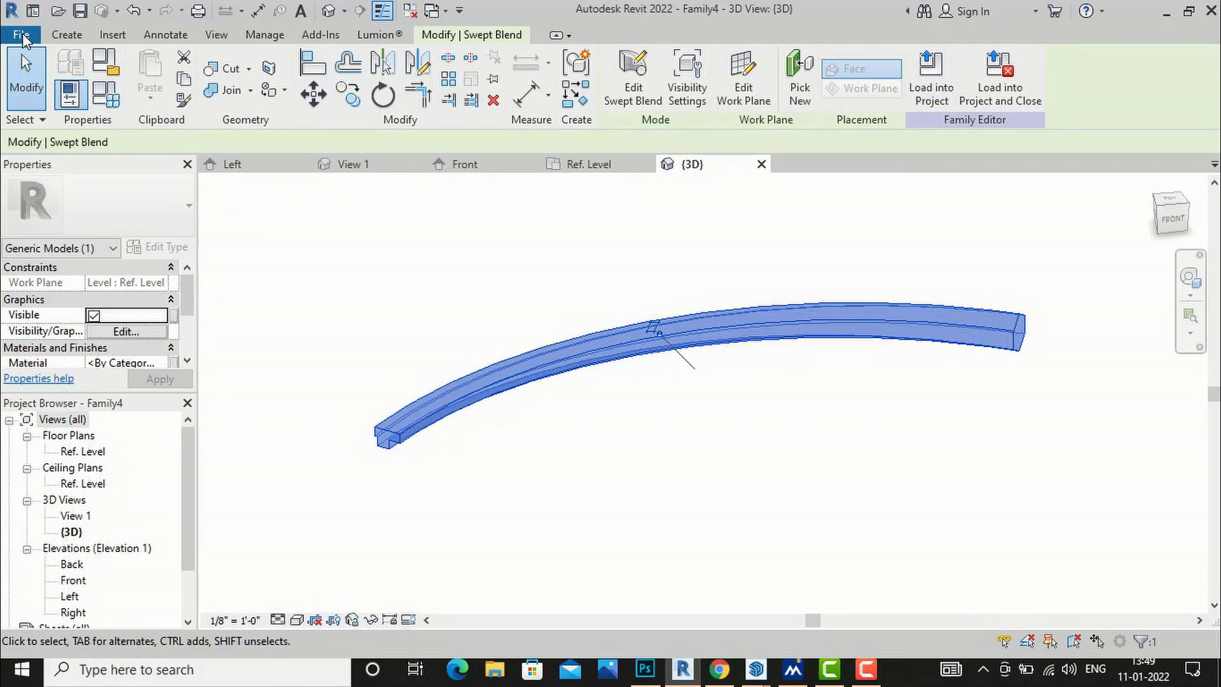
left_click(22, 37)
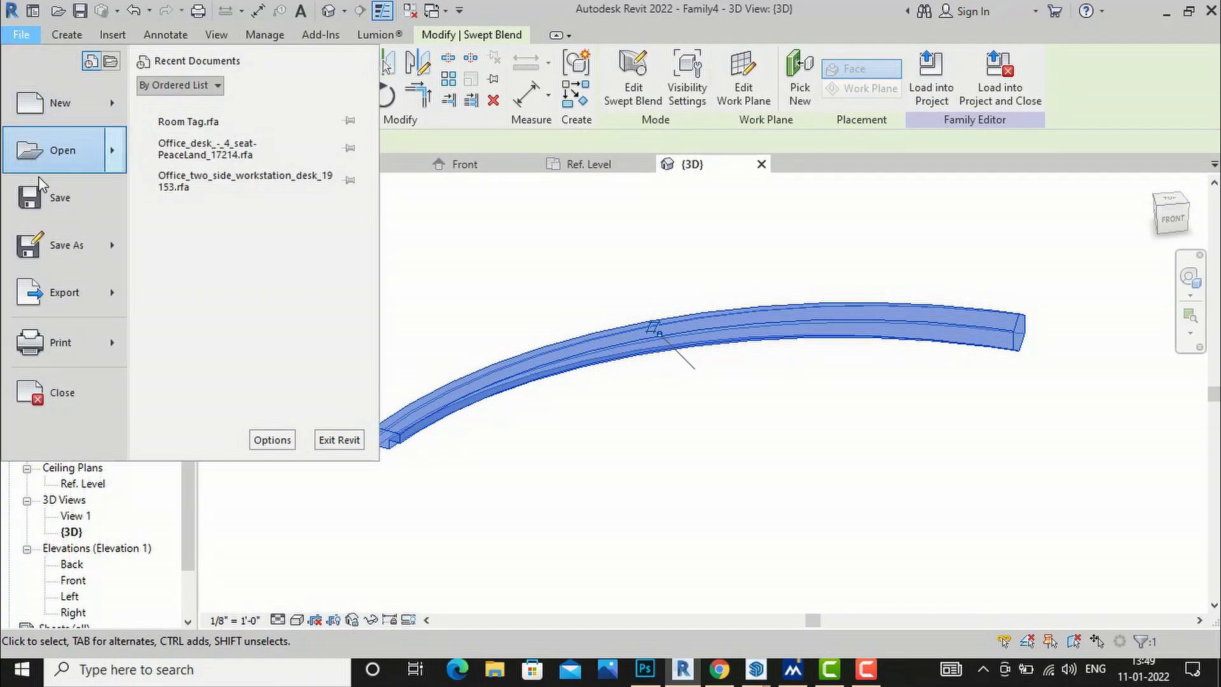
mouse_move(46, 247)
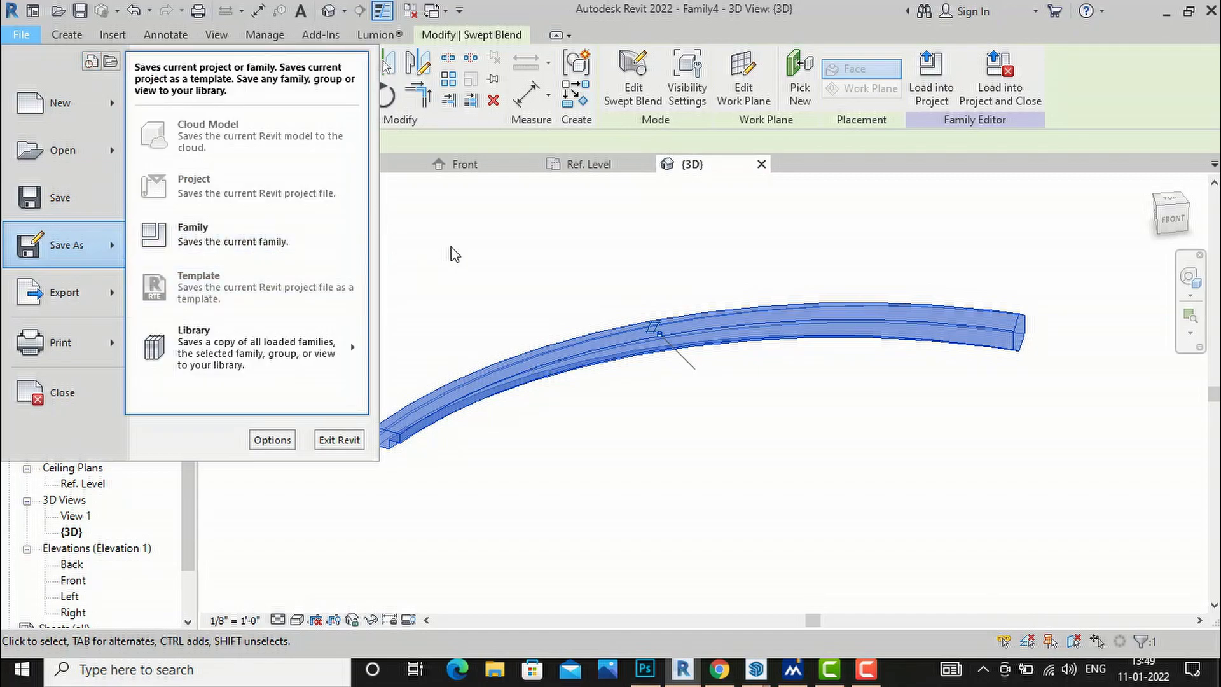
left_click(561, 242)
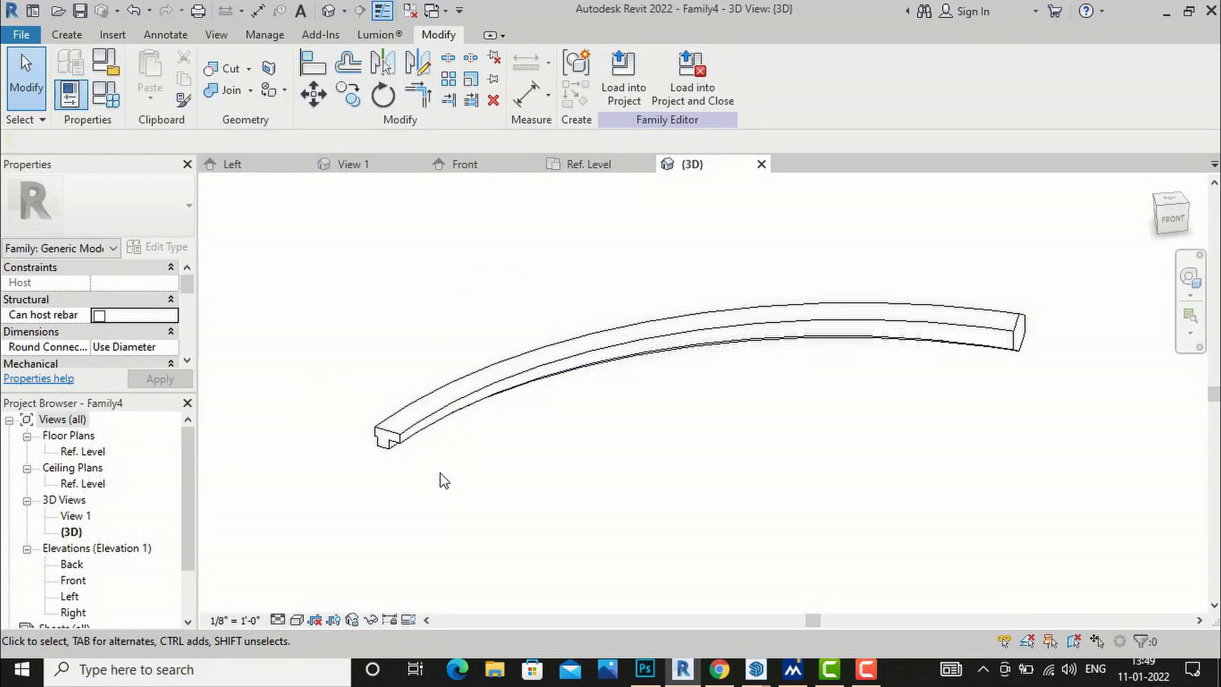